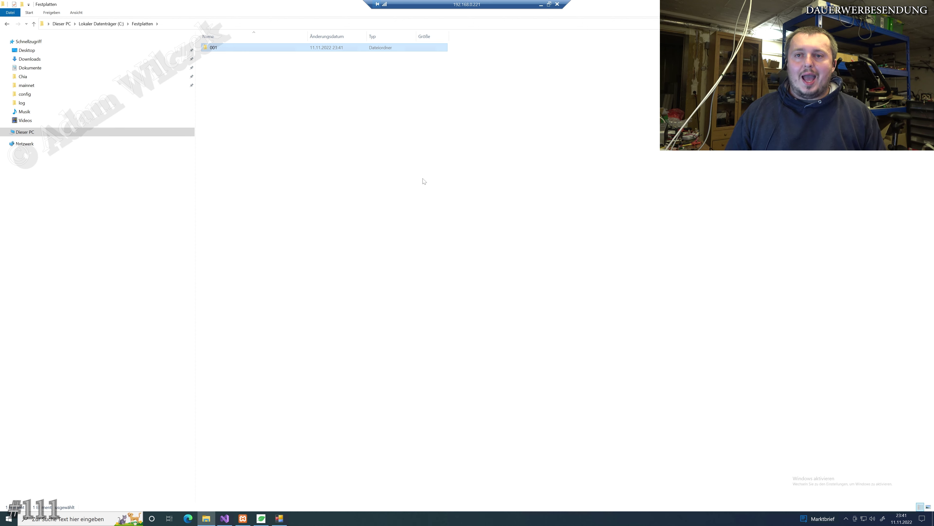
Step: Browse This PC and the Chia folder, and look inside the mounted drive folder 001_14TB_SG
click(396, 148)
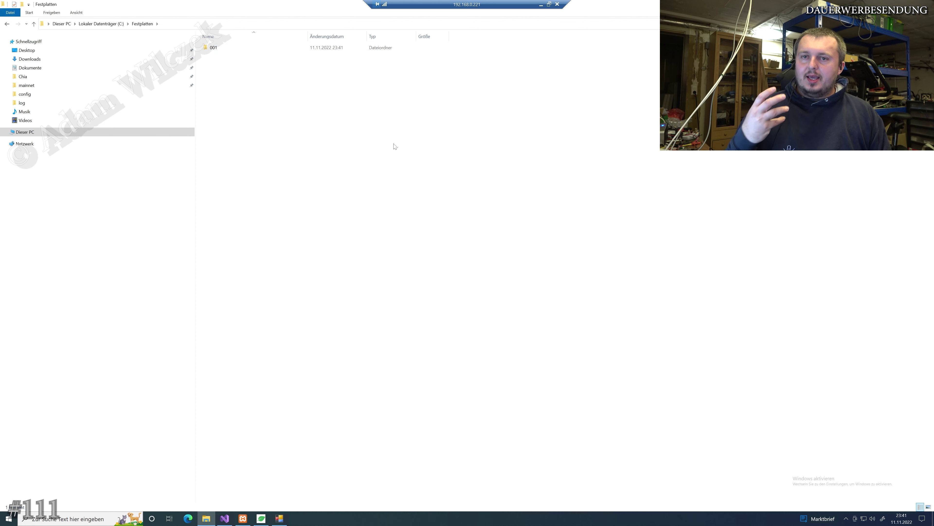
click(108, 24)
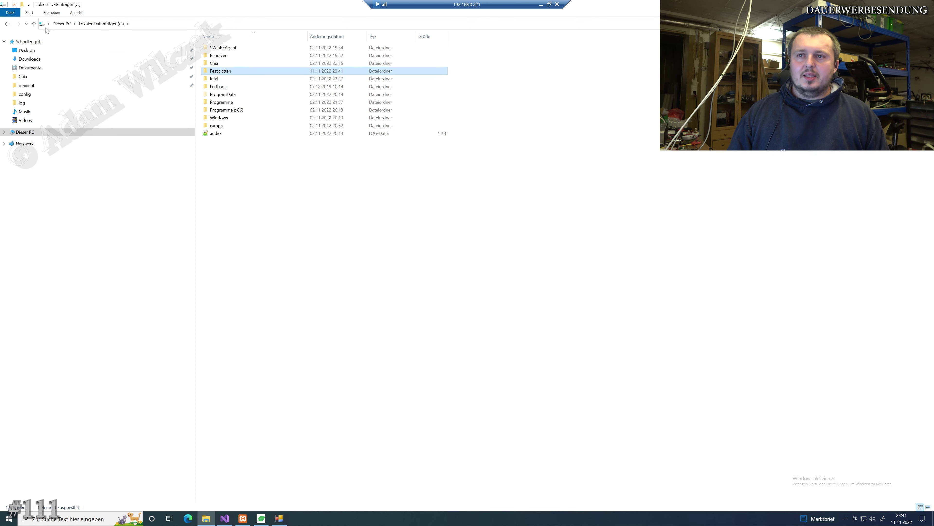
click(62, 24)
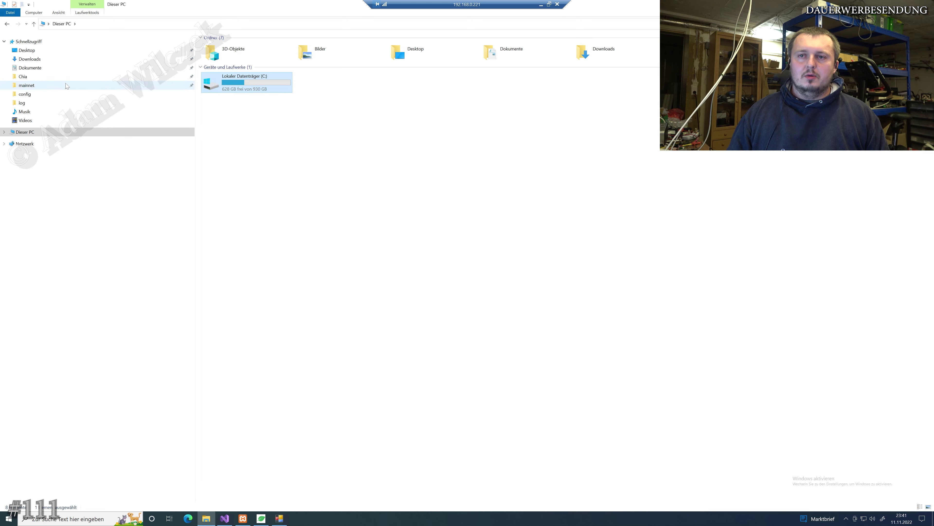
click(70, 77)
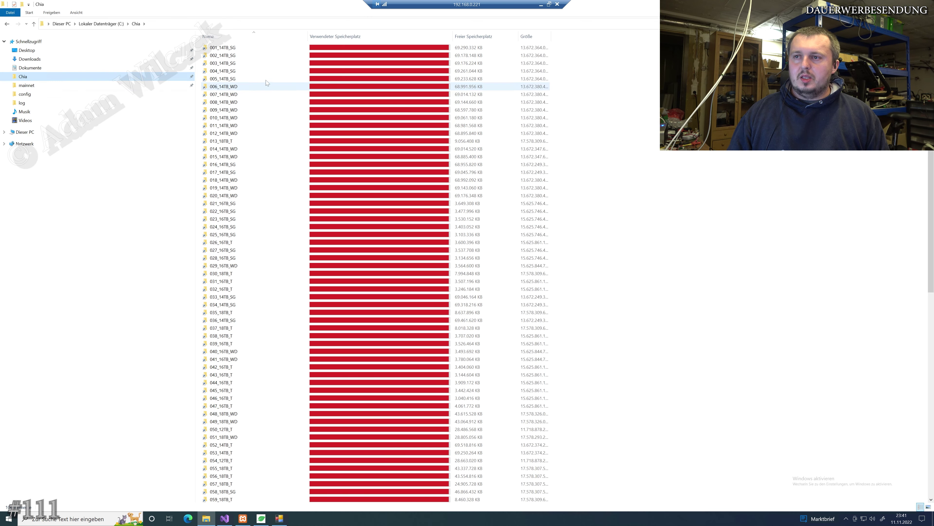
double_click(228, 49)
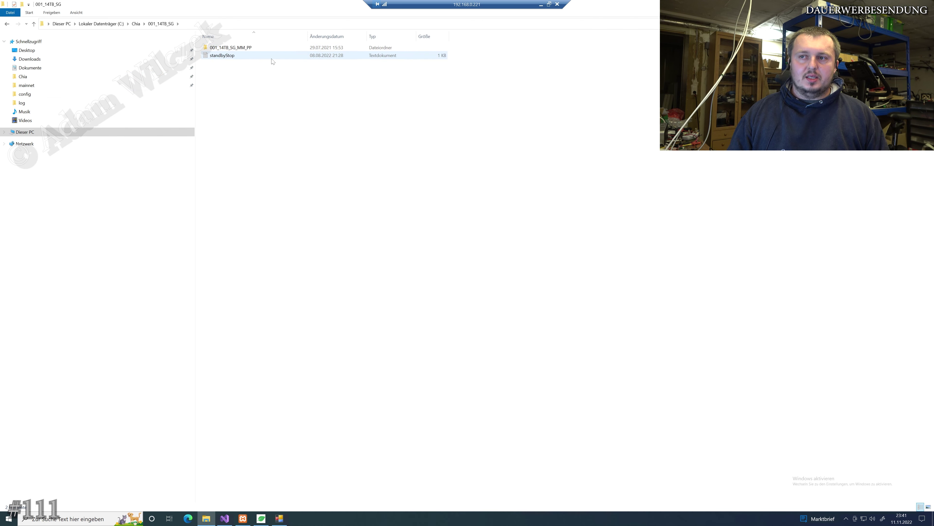
key(alt+Left)
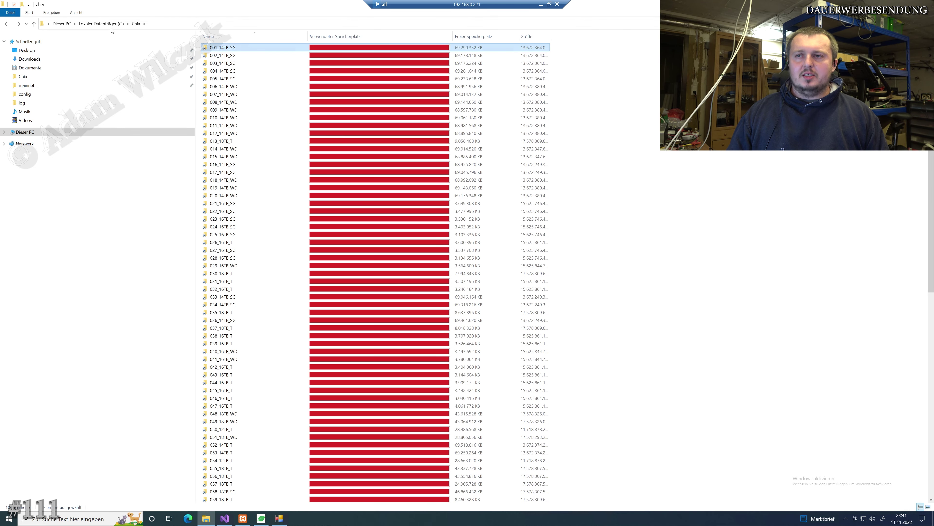
Step: Open Disk Management and enlarge its window to show the volume list and the disk layout
right_click(9, 518)
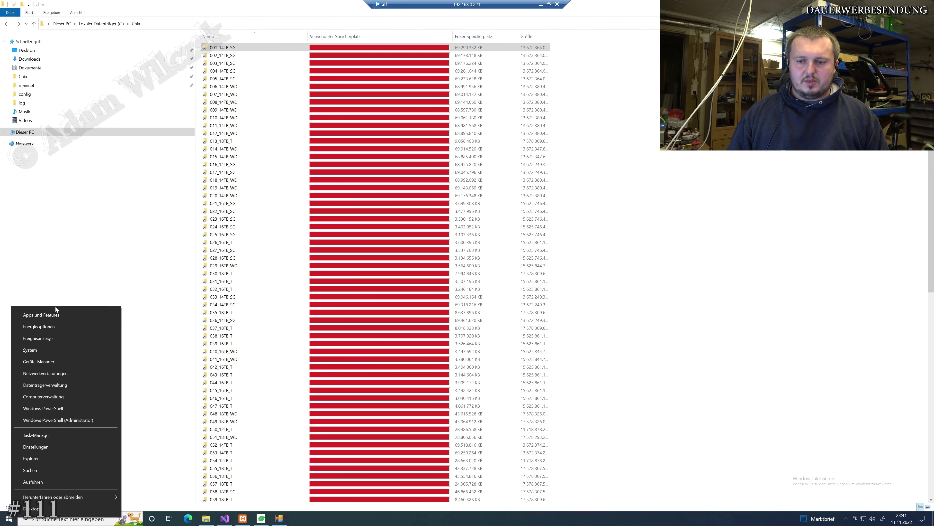
click(69, 387)
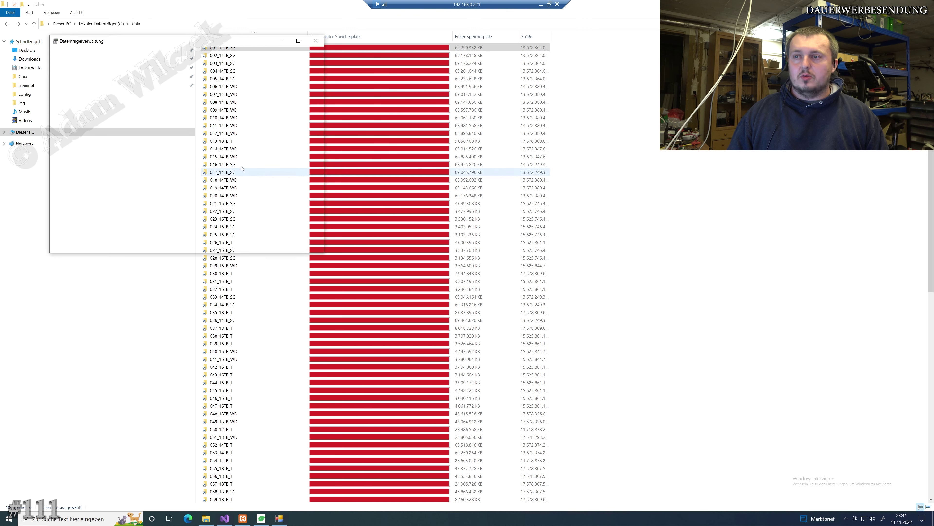
drag(149, 42, 245, 39)
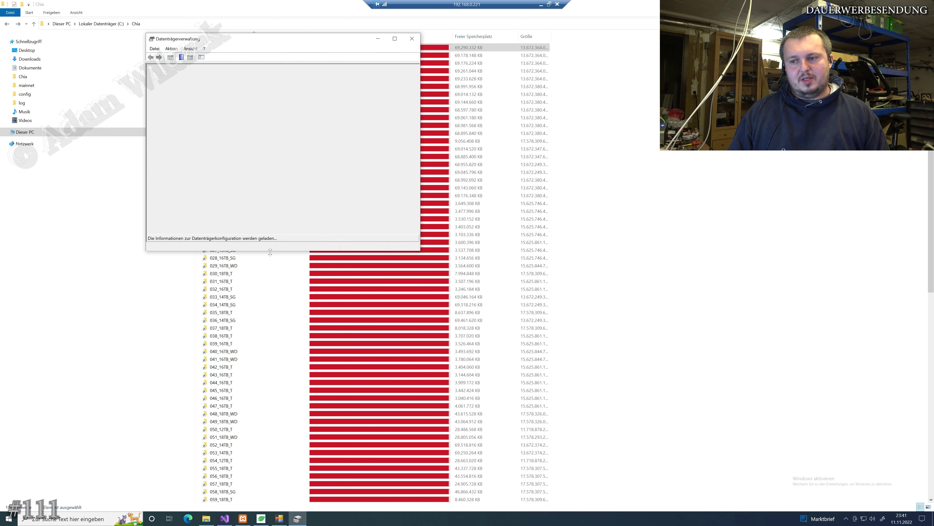
drag(265, 251, 276, 460)
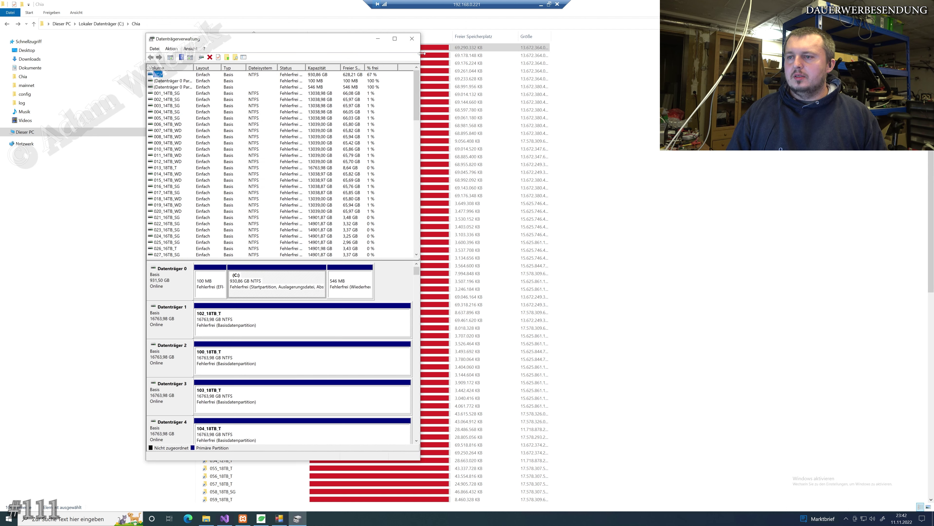
Step: Assign drive letter D to the volume 001_14TB_SG
click(169, 94)
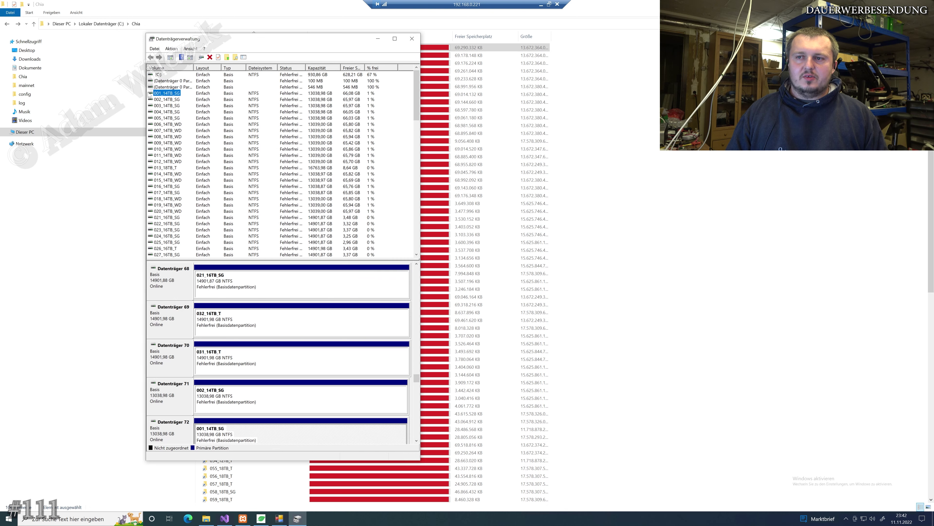
right_click(168, 96)
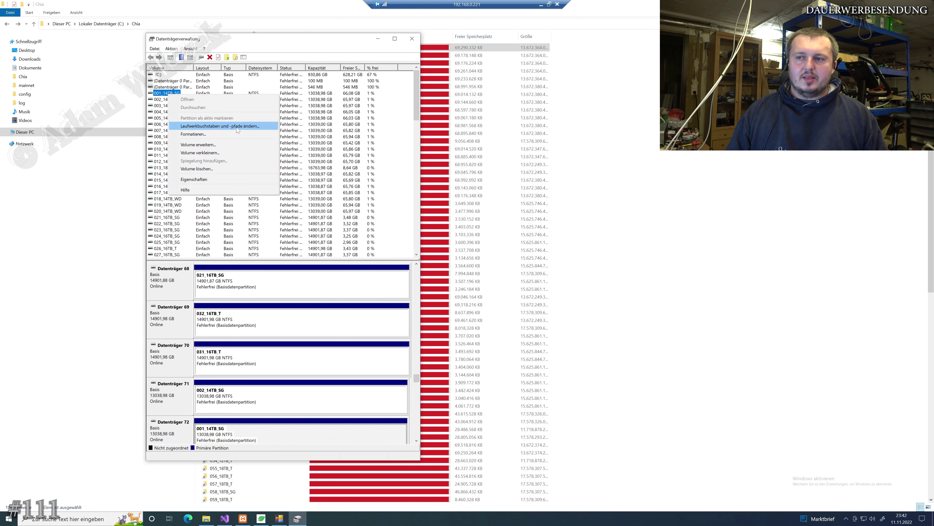
click(253, 125)
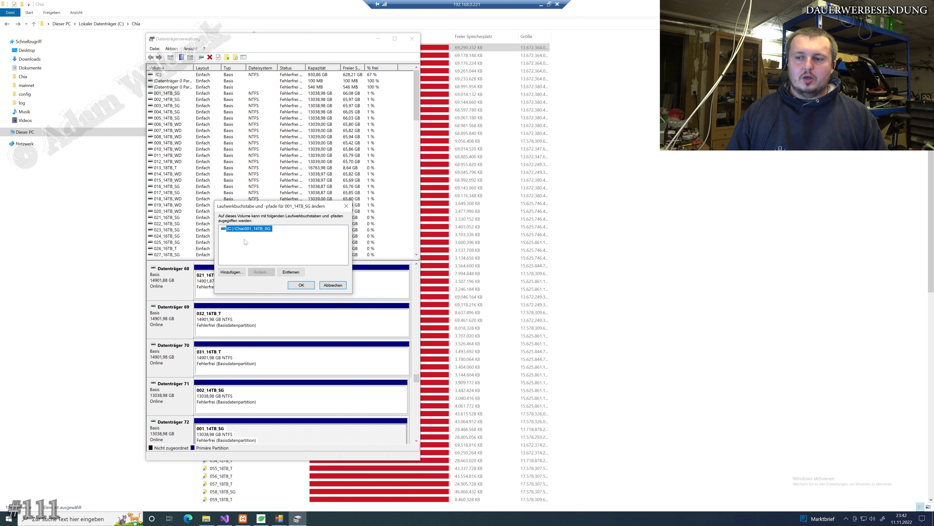
click(232, 271)
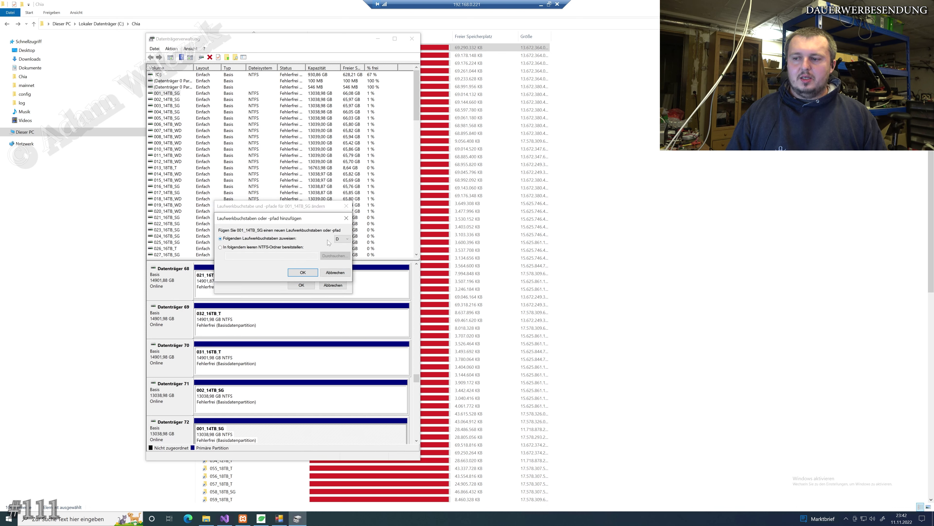
click(303, 272)
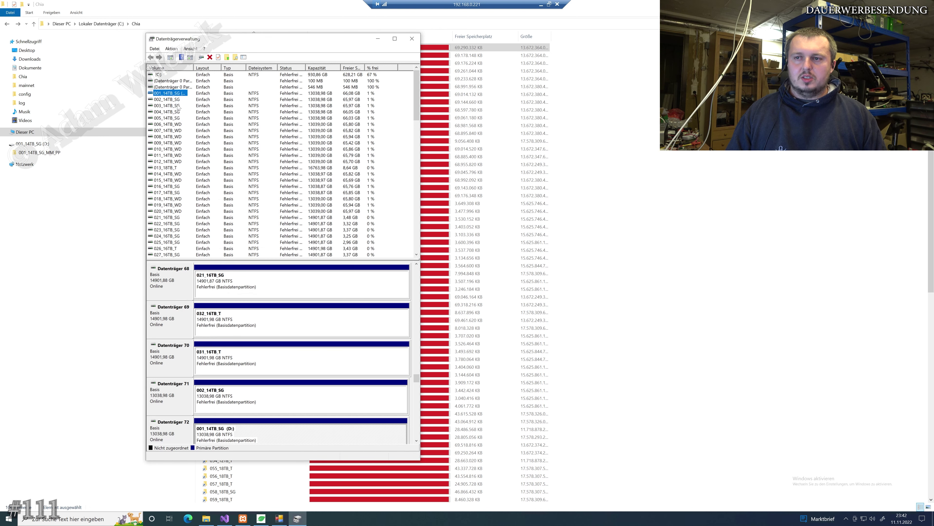
Step: Switch to File Explorer and check This PC for drive D
right_click(175, 94)
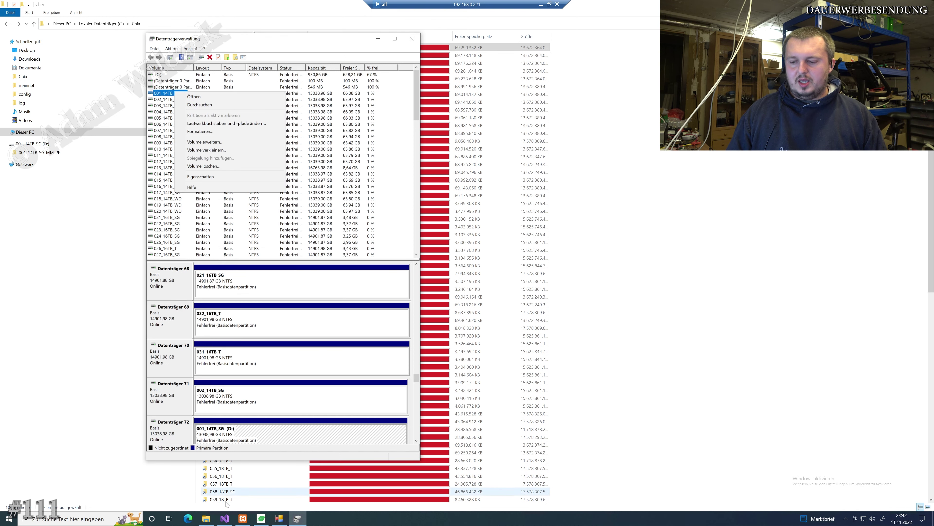
click(212, 521)
click(25, 132)
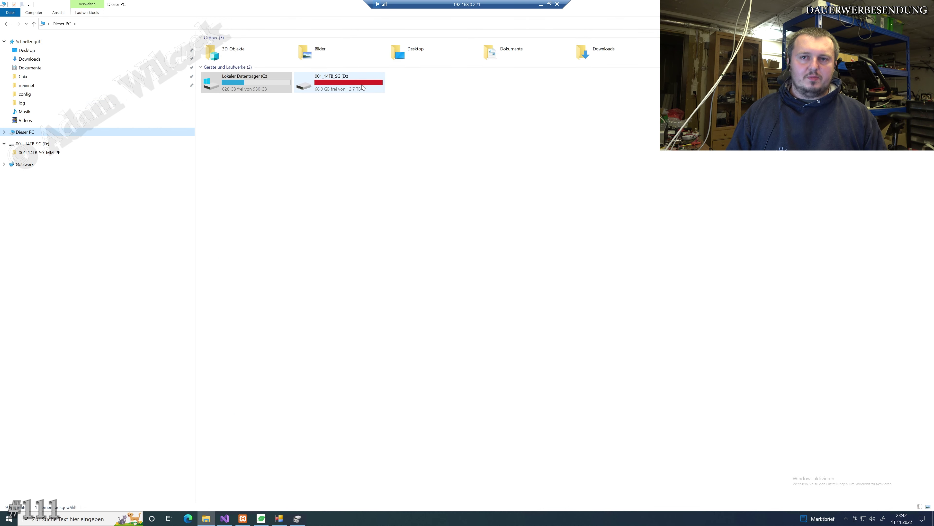
Step: Remove drive letter D from the volume 001_14TB_SG in Disk Management and check This PC in File Explorer
click(297, 518)
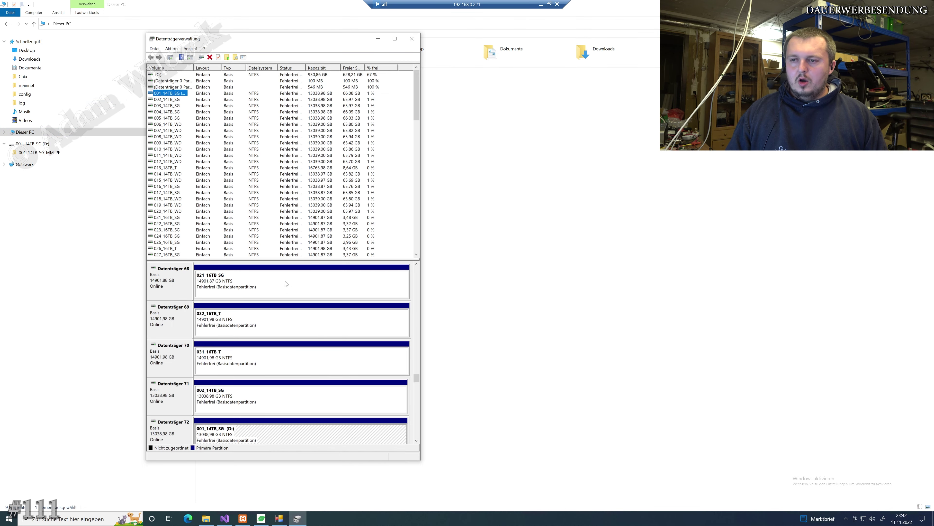
right_click(166, 95)
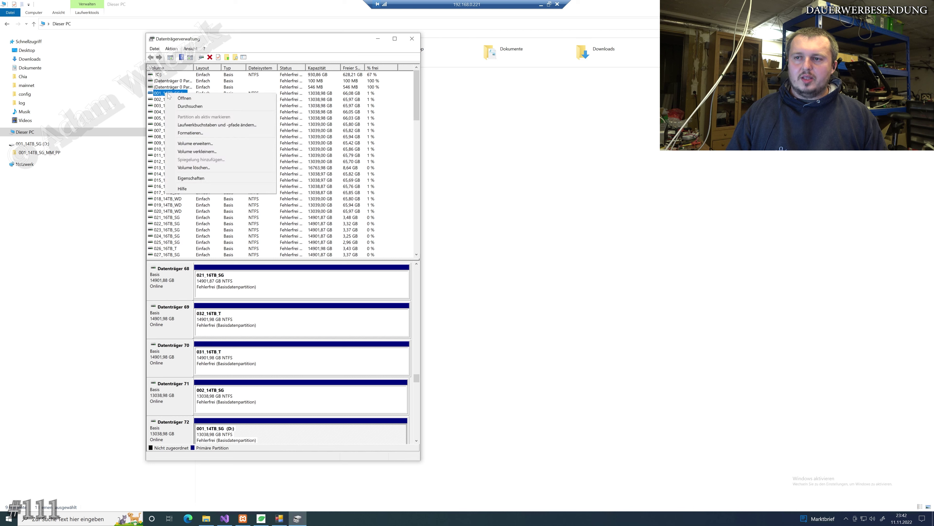
click(221, 125)
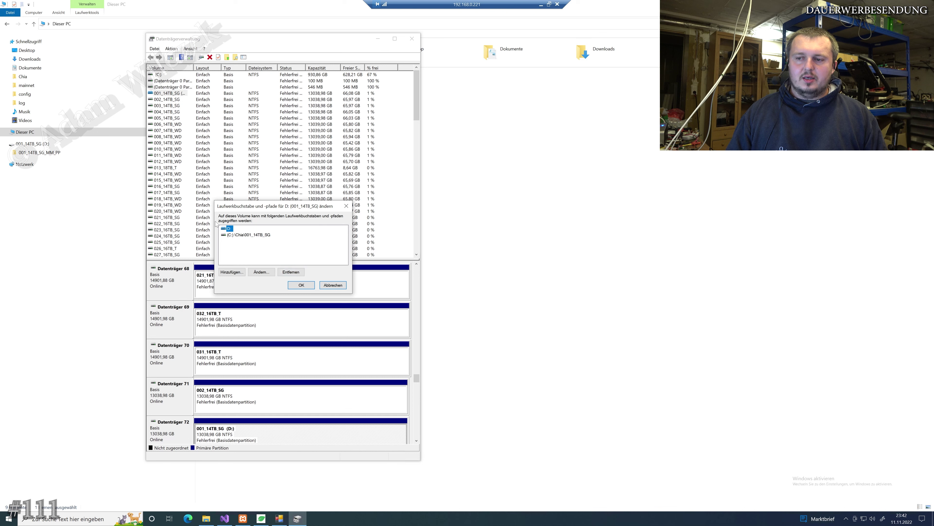
click(293, 271)
click(493, 330)
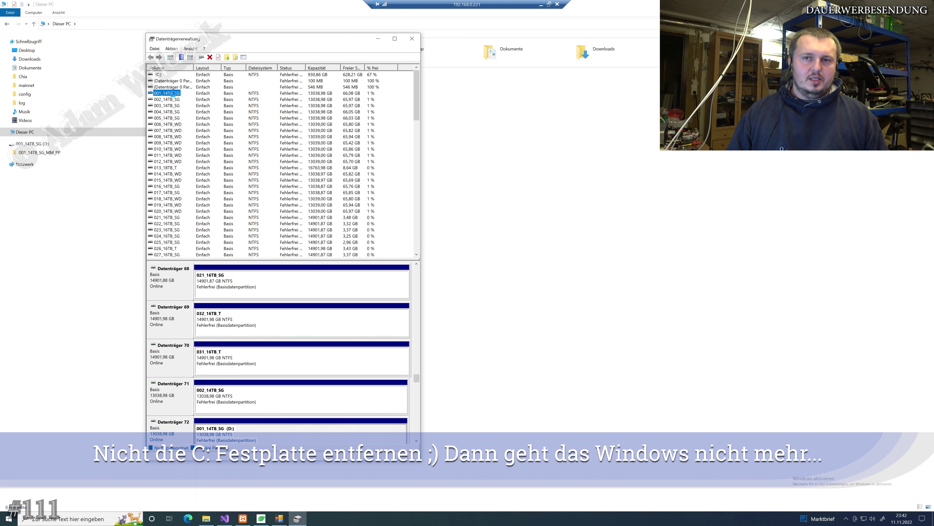
right_click(173, 94)
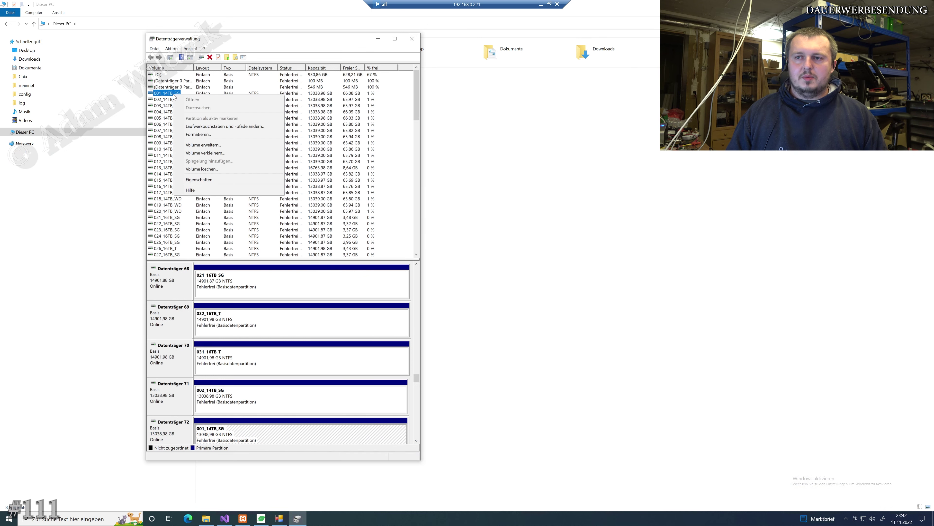
click(594, 172)
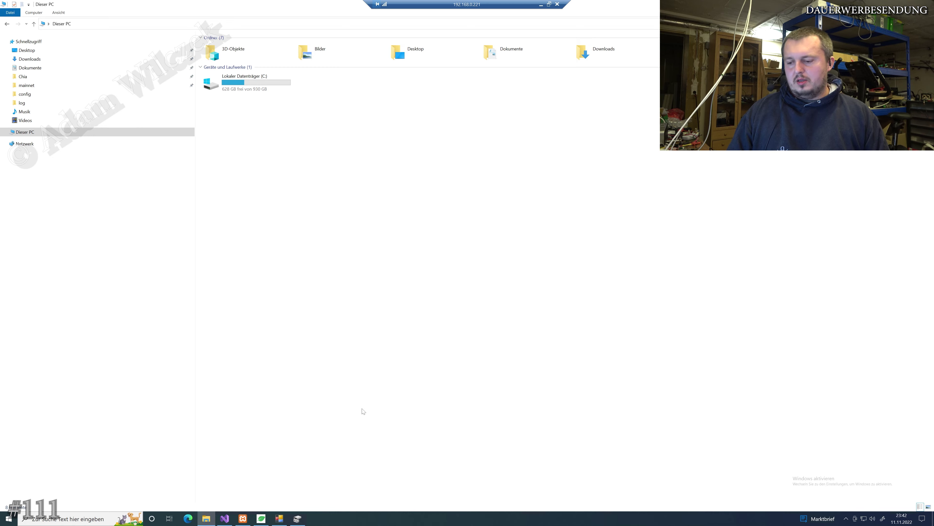
Step: In Disk Management, begin adding a path to volume 001_14TB_SG, choosing to mount it in an empty NTFS folder
click(301, 519)
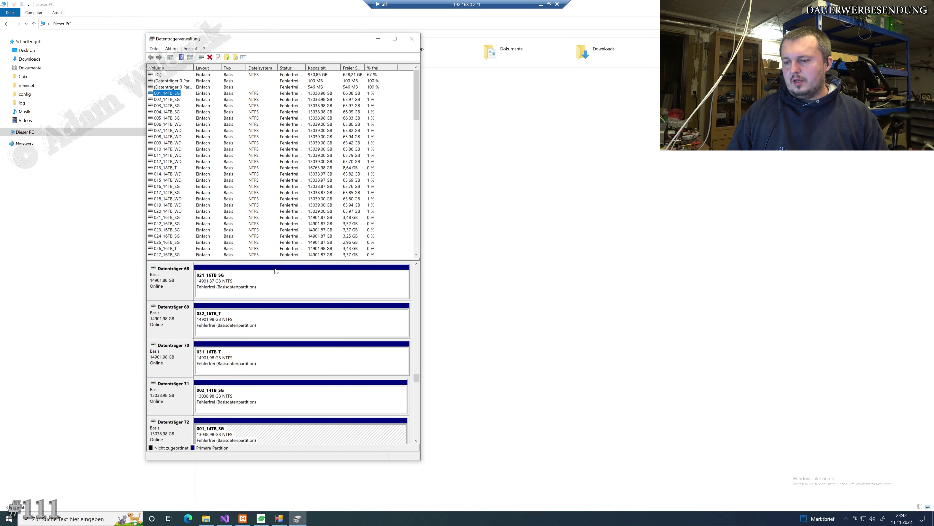
right_click(165, 92)
click(206, 124)
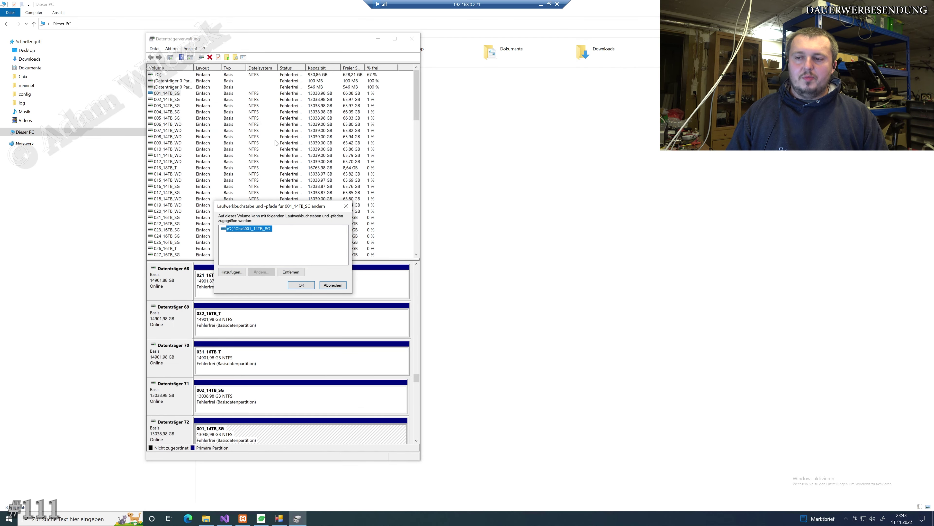
click(232, 272)
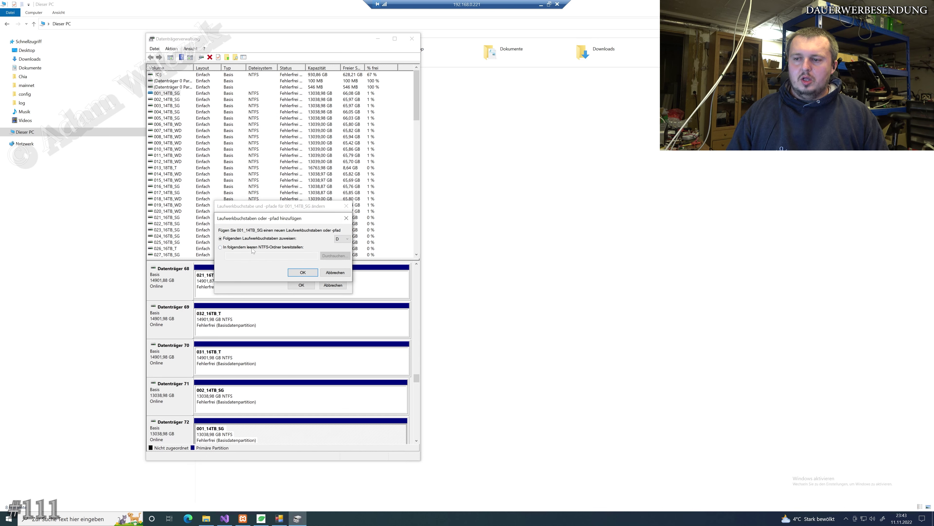
click(253, 248)
Step: Select C:\Festplatten\001 as the mount folder for the volume and confirm the new path
click(345, 256)
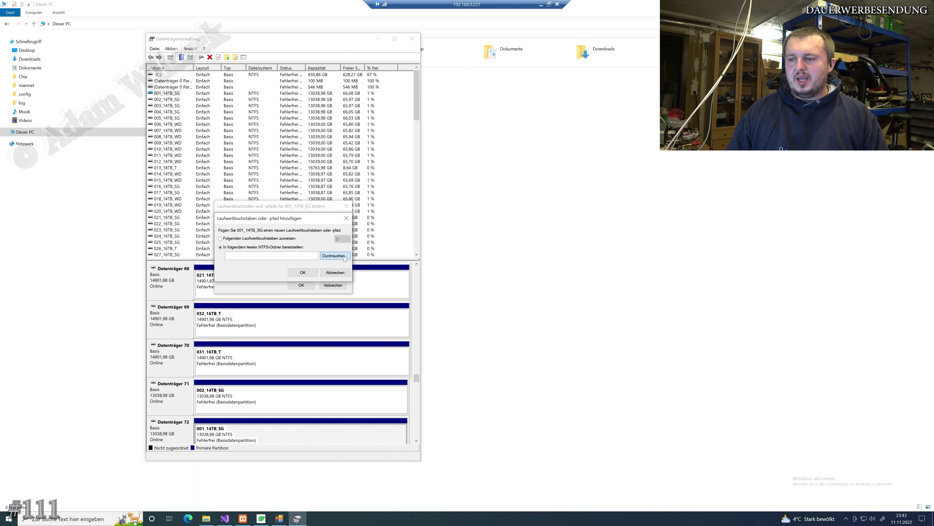
click(225, 242)
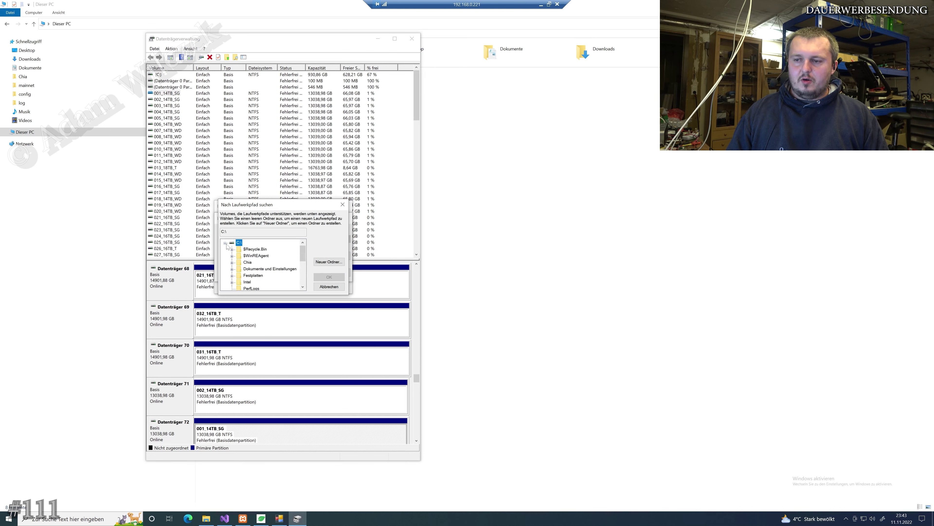
scroll(243, 261, down, 1)
click(245, 256)
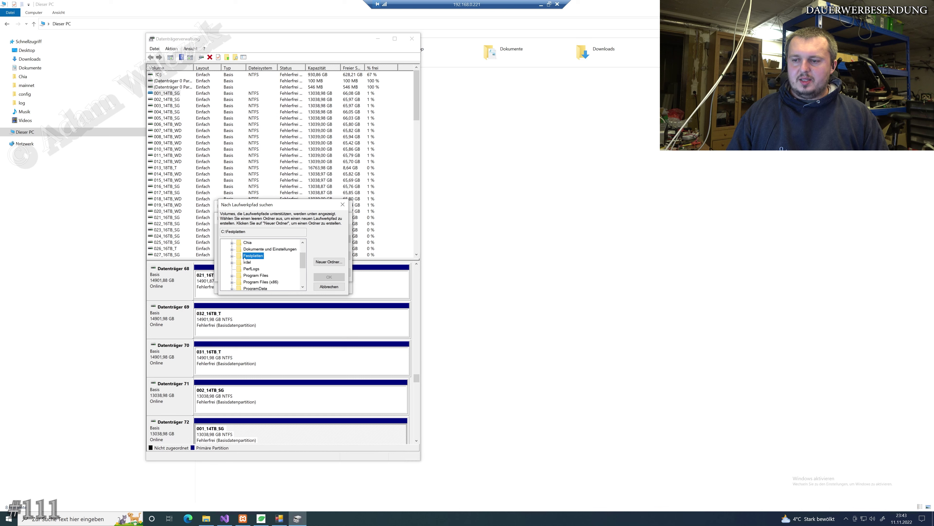
double_click(244, 256)
click(249, 262)
click(320, 279)
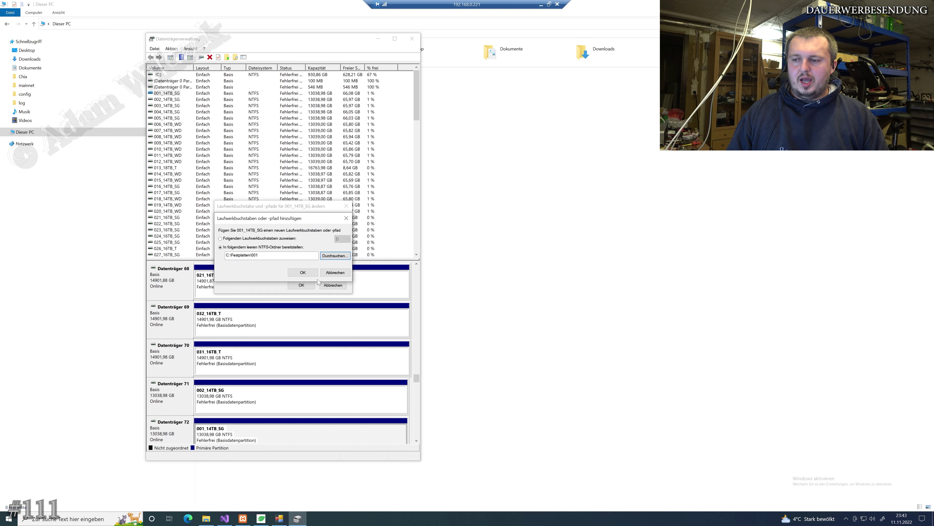
click(307, 273)
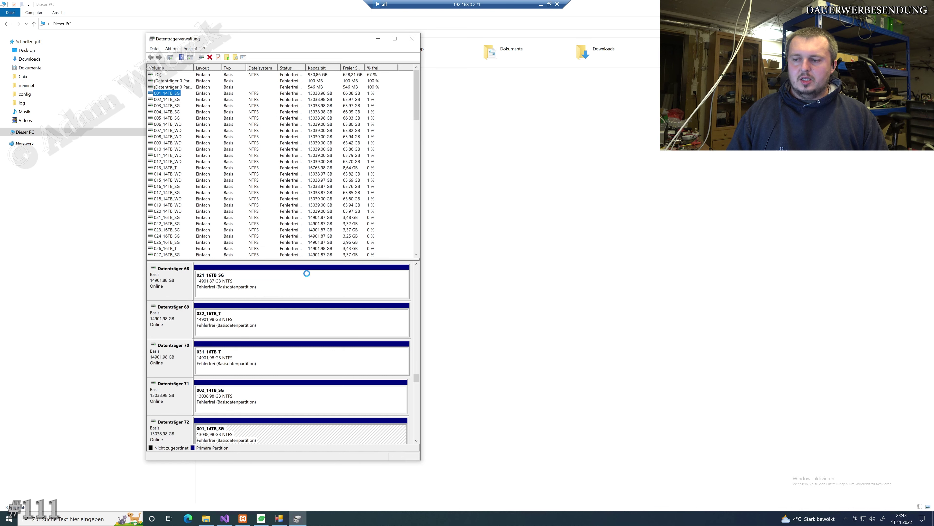
Step: In File Explorer, inspect the drive's contents through both mount folders, C:\Festplatten\001 and C:\Chia\001_14TB_SG
click(480, 164)
double_click(235, 90)
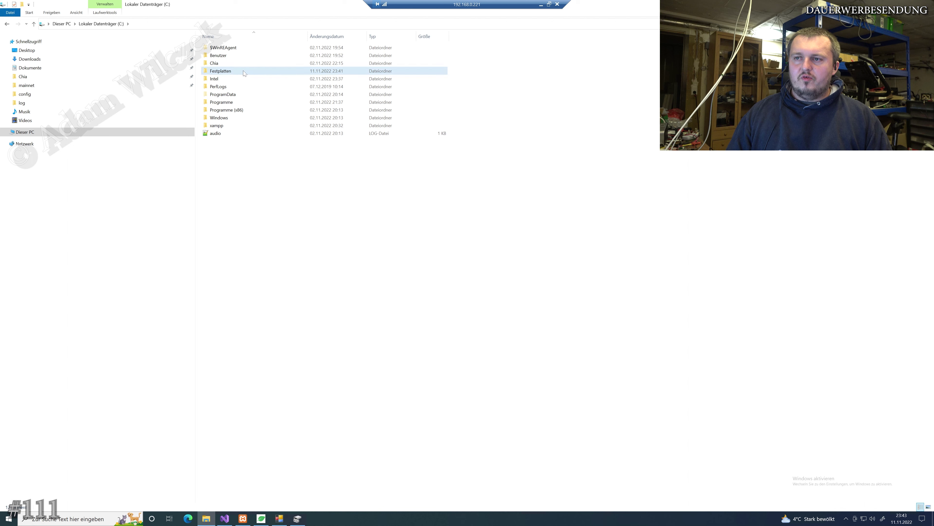
double_click(243, 70)
double_click(230, 49)
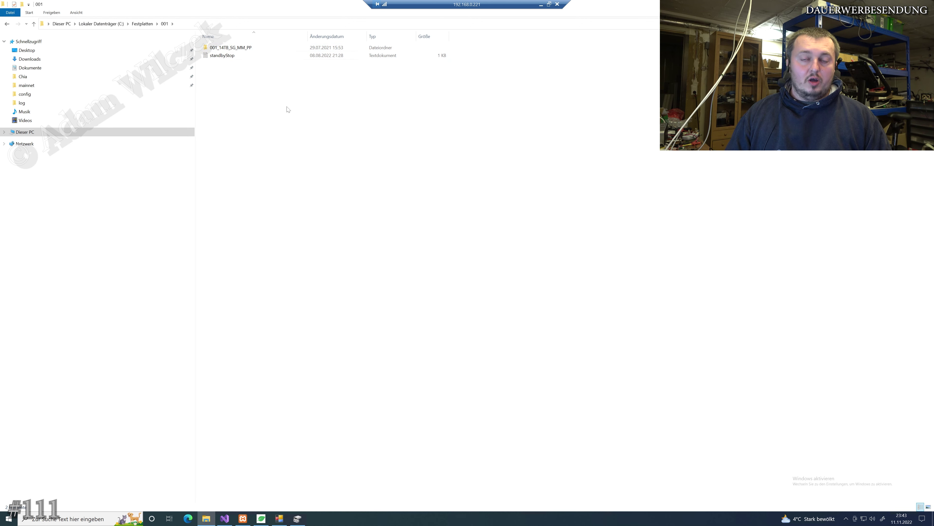
click(120, 29)
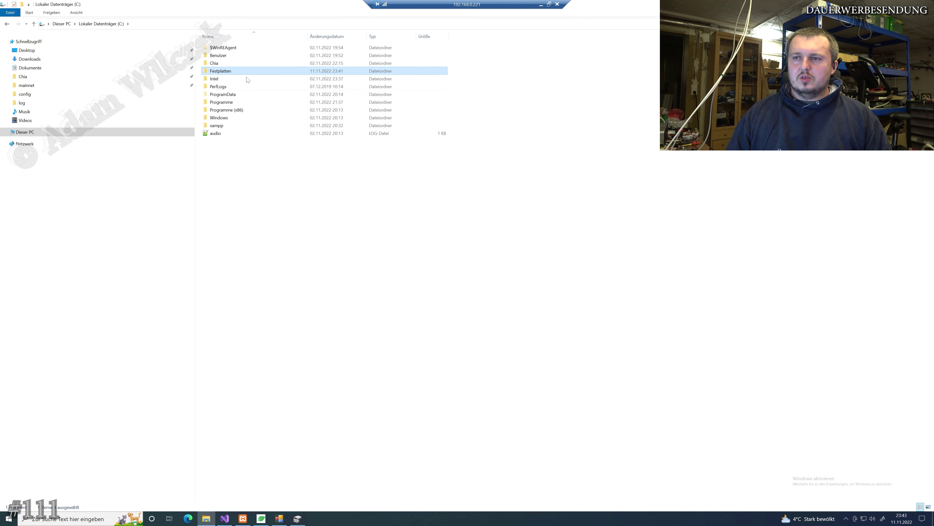
double_click(239, 62)
double_click(236, 49)
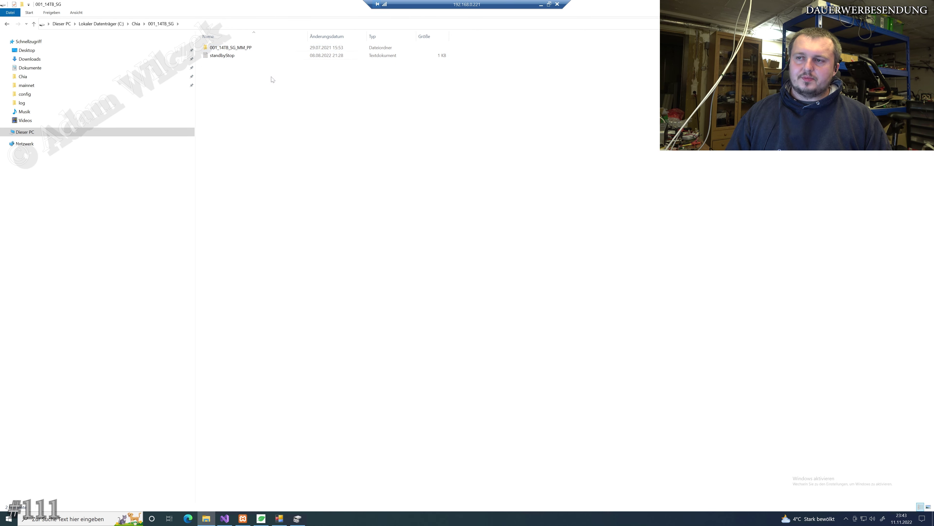
Step: Return to the mount folder list in C:\Chia and open the folder C:\Festplatten
key(alt+Left)
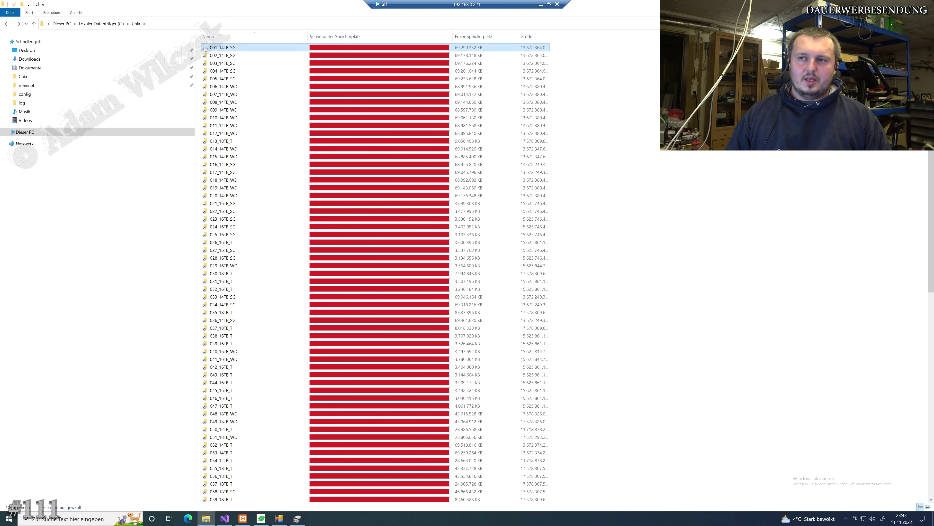
mouse_move(209, 50)
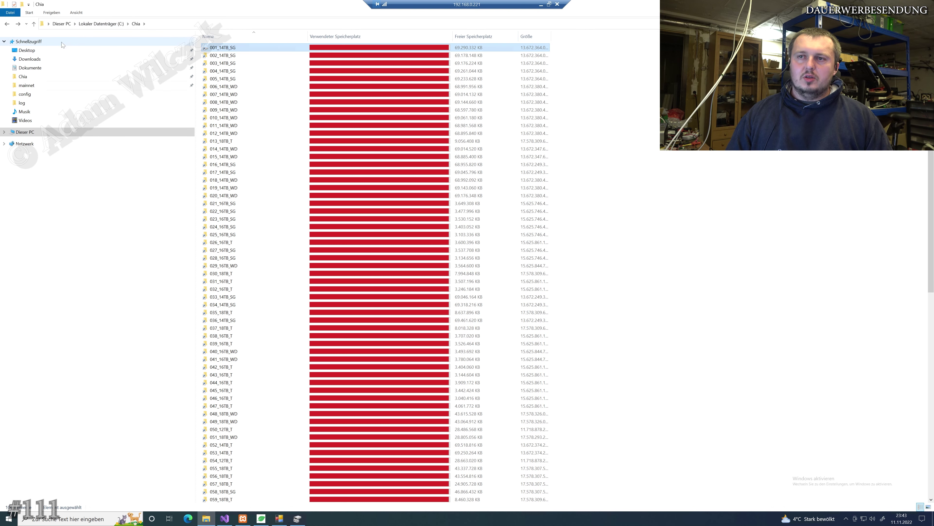
click(92, 27)
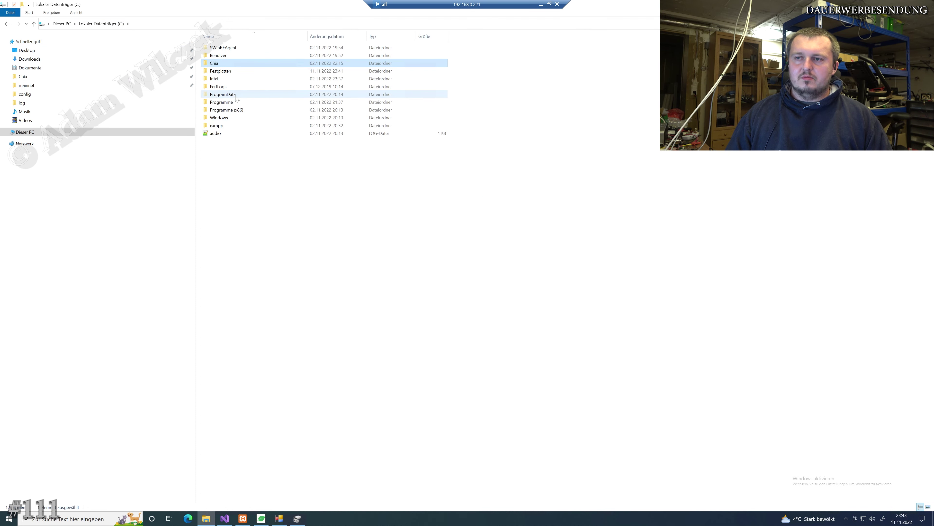
double_click(250, 71)
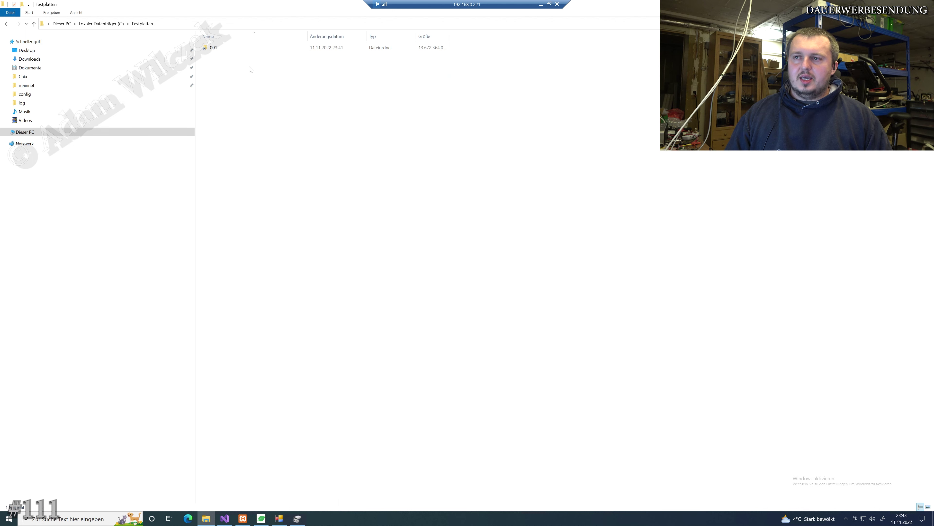
Step: Hide the Änderungsdatum and Typ columns in the C:\Festplatten folder view
right_click(392, 36)
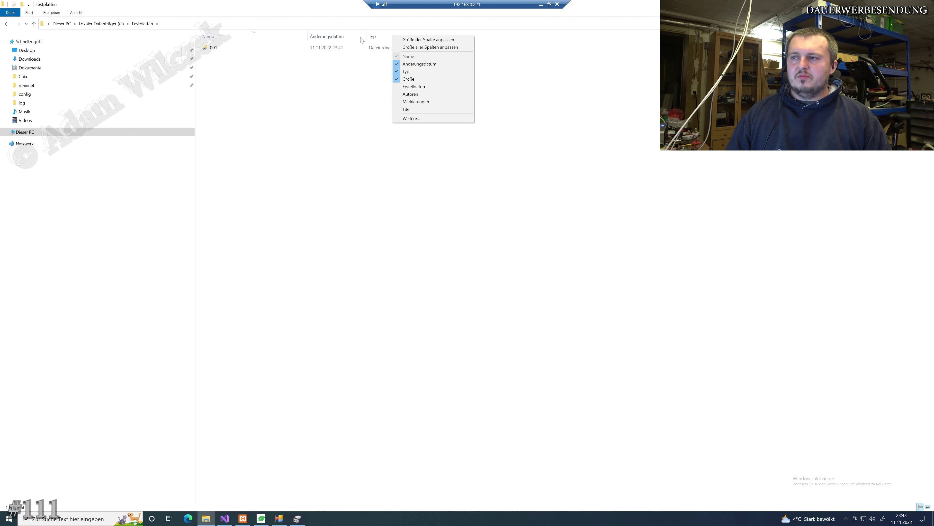
click(369, 83)
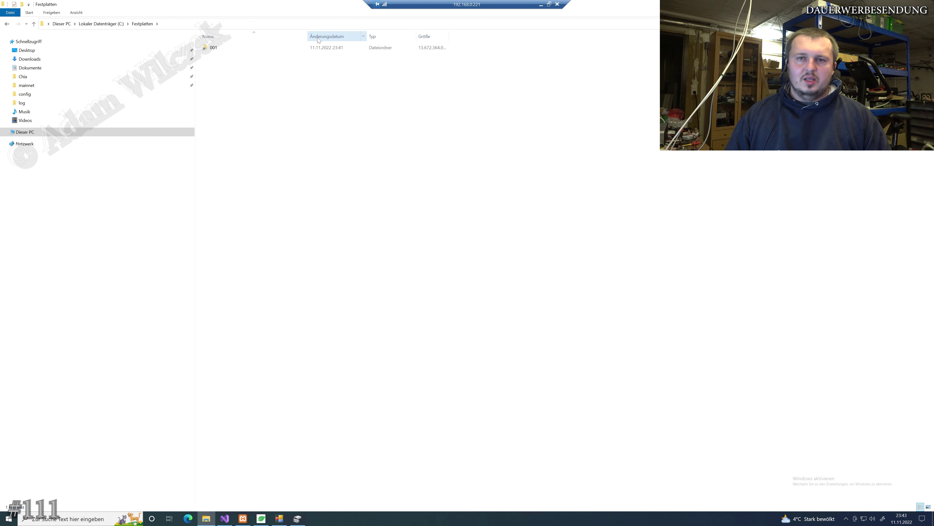
right_click(327, 38)
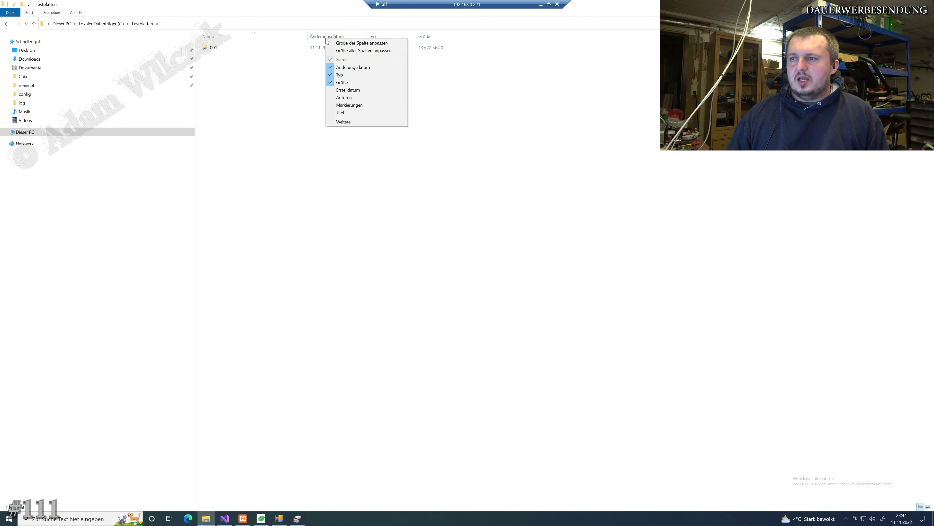
click(356, 65)
right_click(330, 37)
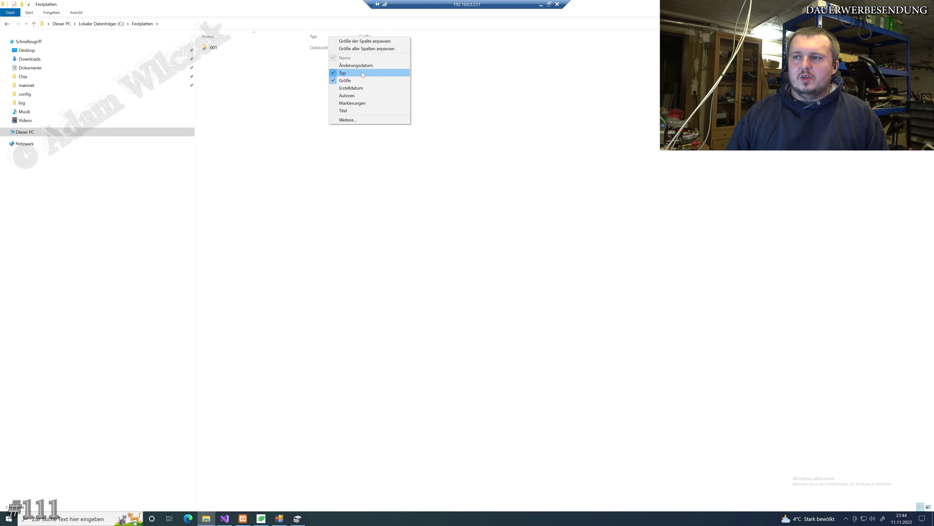
click(343, 73)
right_click(350, 38)
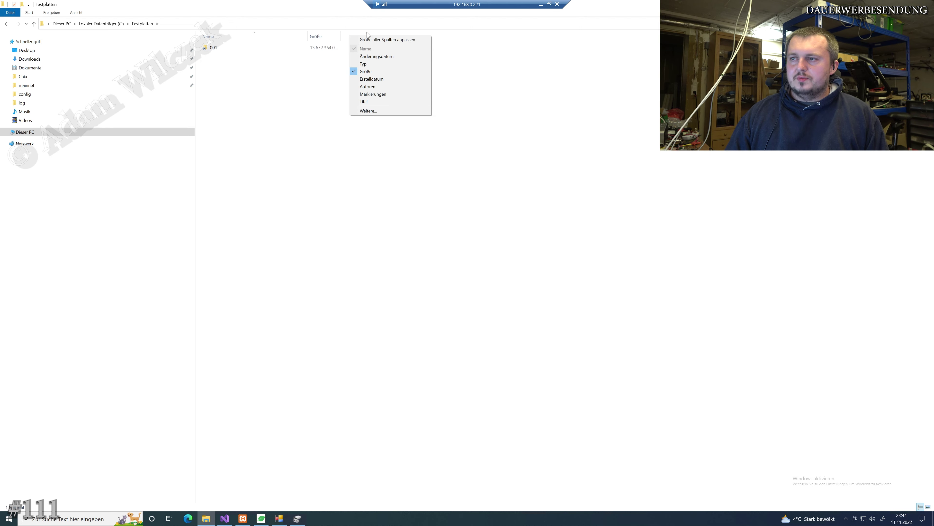
click(386, 112)
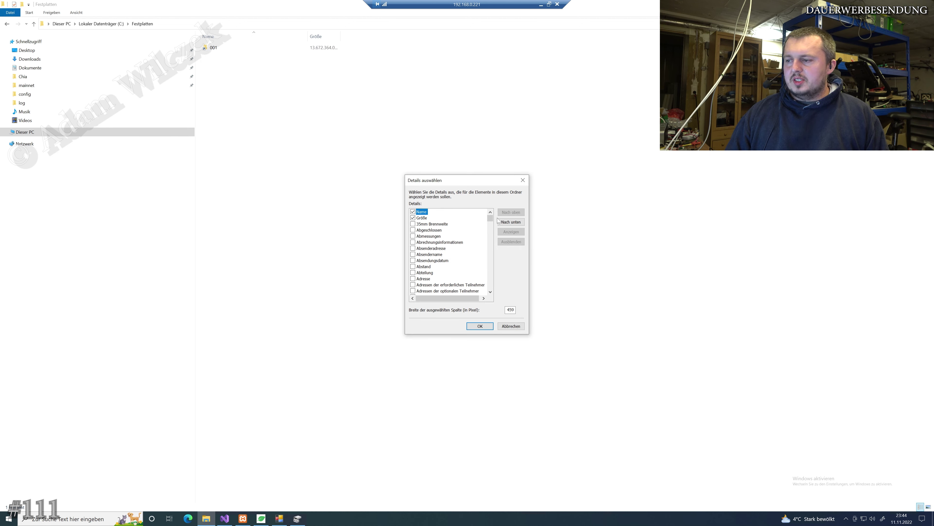
drag(492, 220, 490, 284)
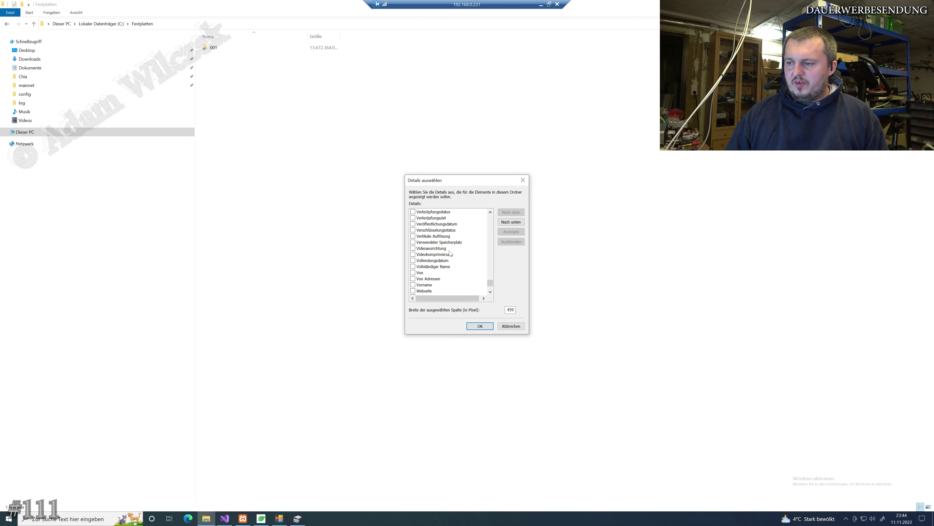
click(524, 182)
right_click(294, 80)
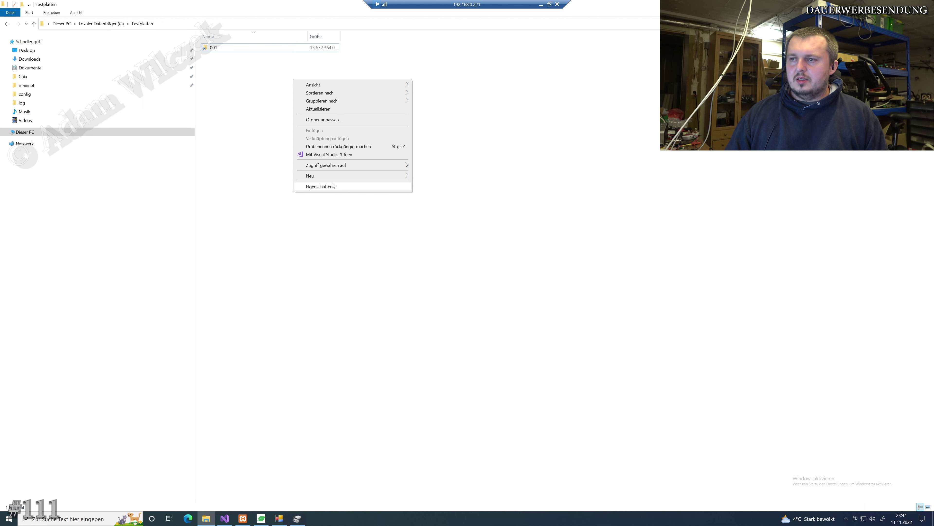
mouse_move(359, 87)
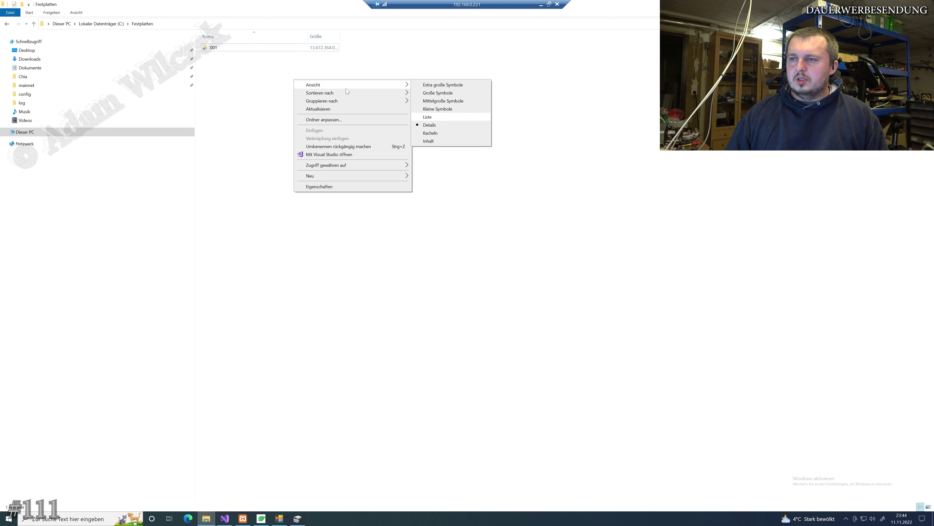
click(258, 73)
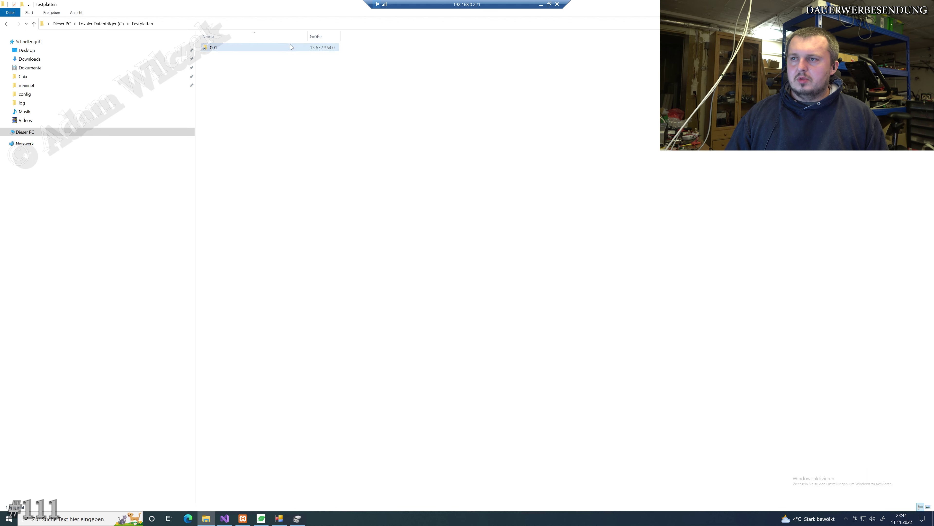
Step: Add the detail columns Verwendeter Speicherplatz and Freier Speicherplatz to the C:\Festplatten folder view
right_click(329, 35)
click(358, 119)
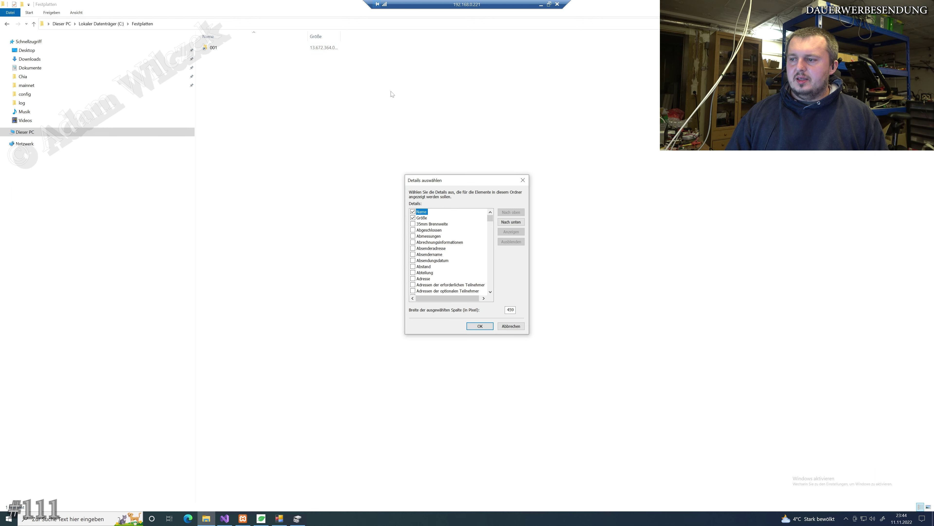
scroll(491, 225, down, 20)
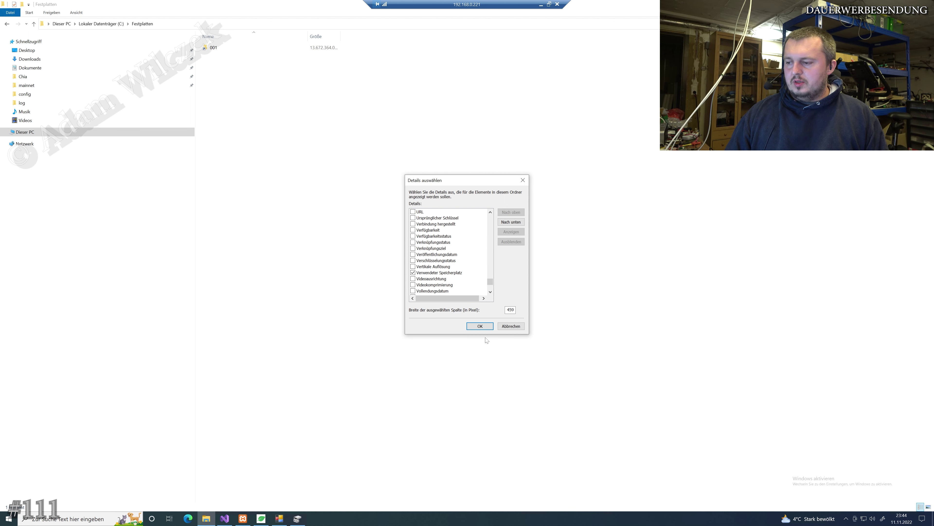
drag(491, 282, 476, 242)
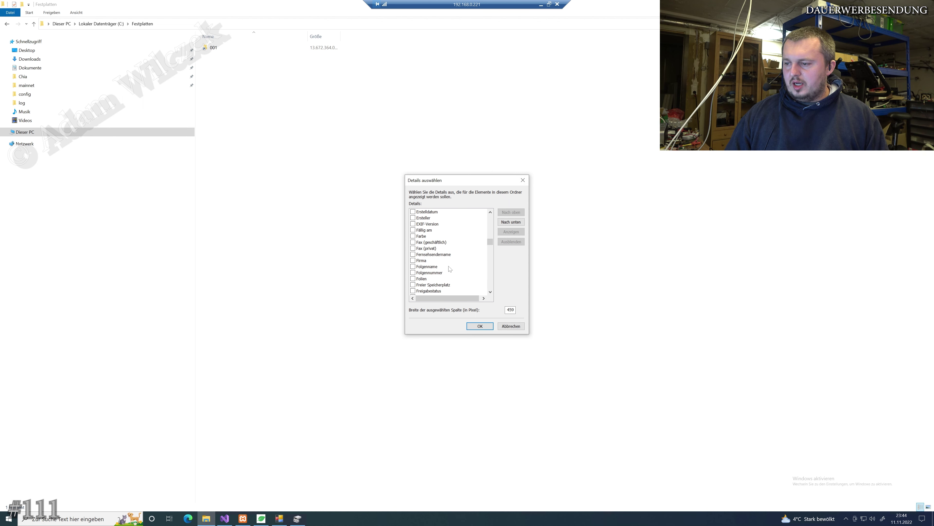
click(482, 328)
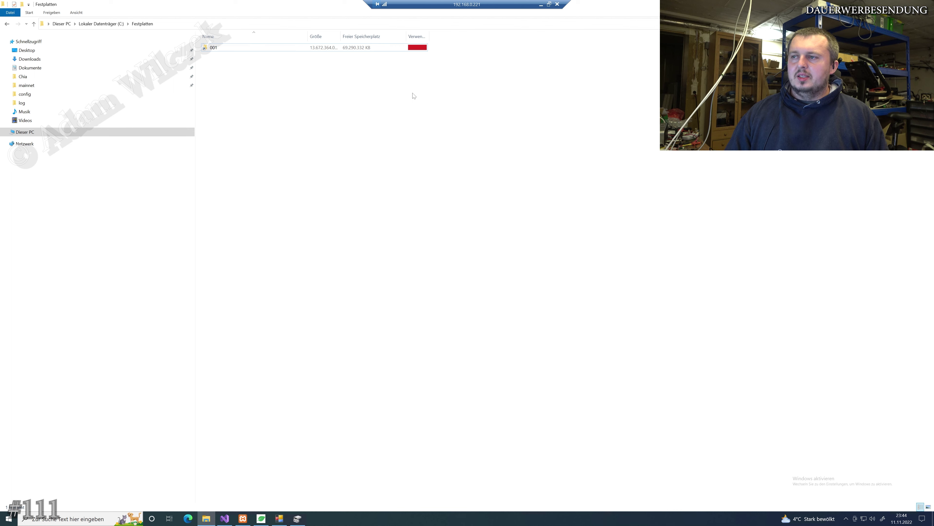
Step: Widen the Verwendeter Speicherplatz and Größe columns and order them as Name, Verwendeter Speicherplatz, Freier Speicherplatz, Größe
drag(432, 37, 549, 37)
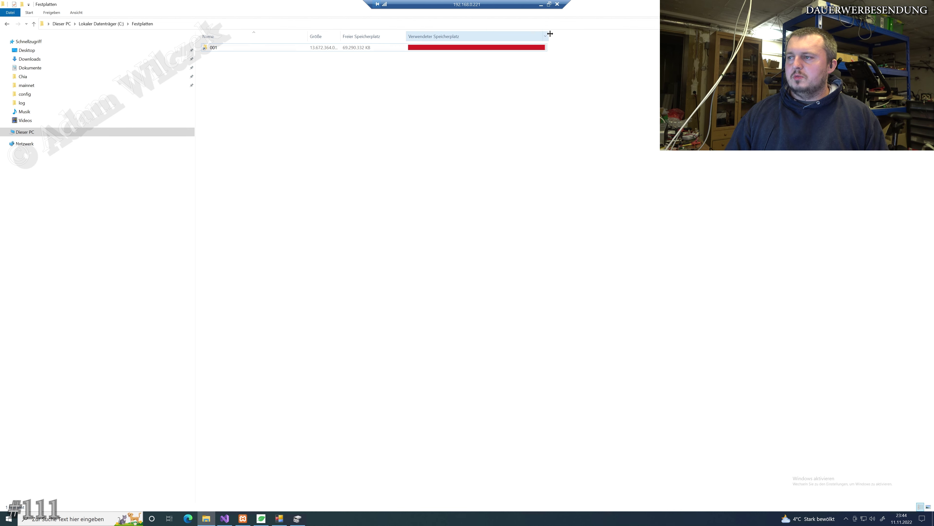
drag(356, 39, 581, 34)
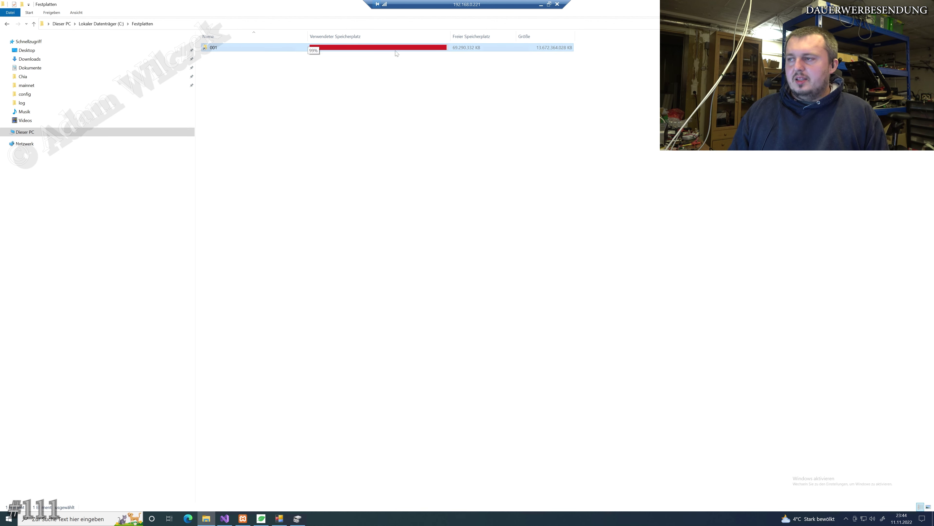
click(468, 82)
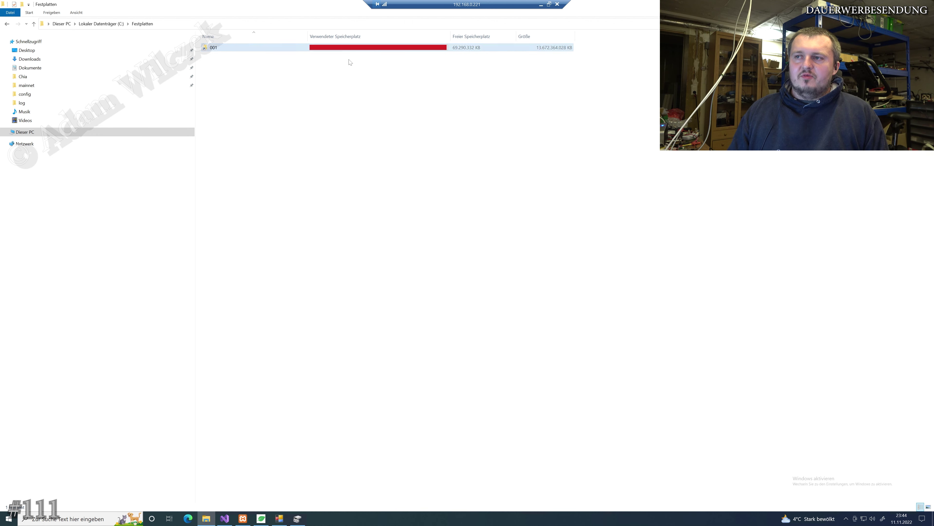
Step: Look into the mount folder 001 and go back to C:\Festplatten
double_click(228, 51)
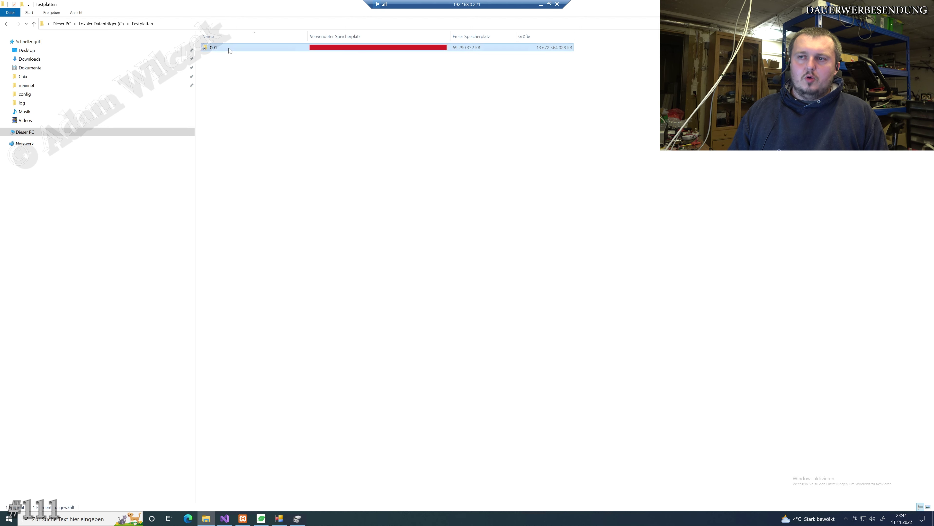
key(alt+Left)
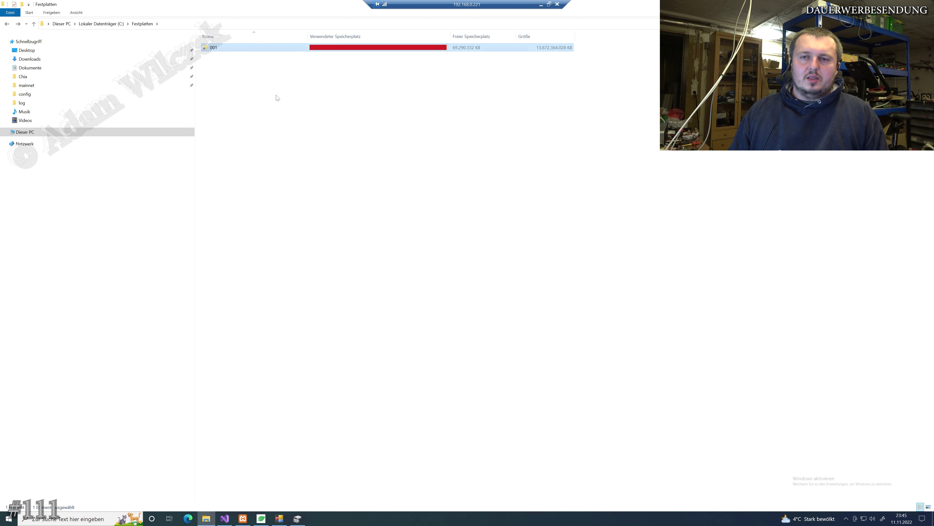
click(276, 92)
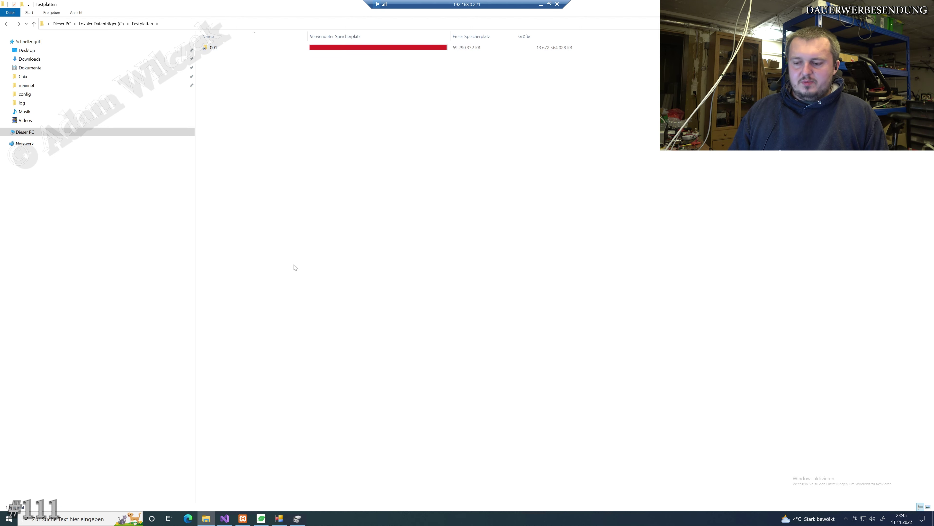
Step: In Disk Management, remove the mount path C:\Festplatten\001 from volume 001_14TB_SG and confirm the removal
click(298, 518)
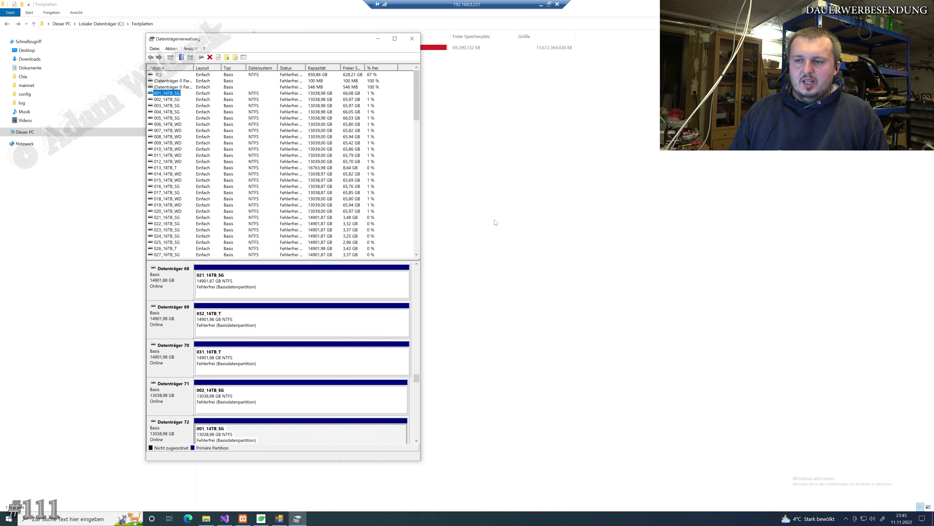
right_click(168, 95)
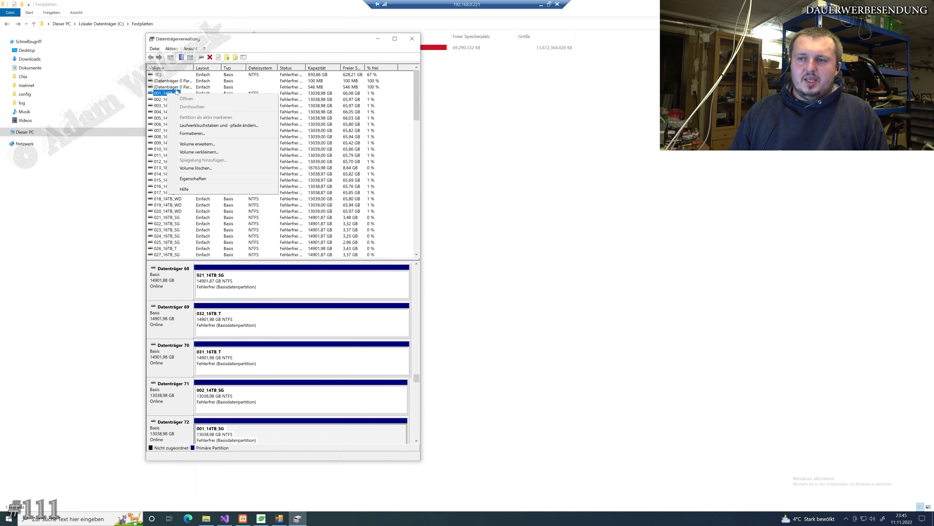
click(222, 126)
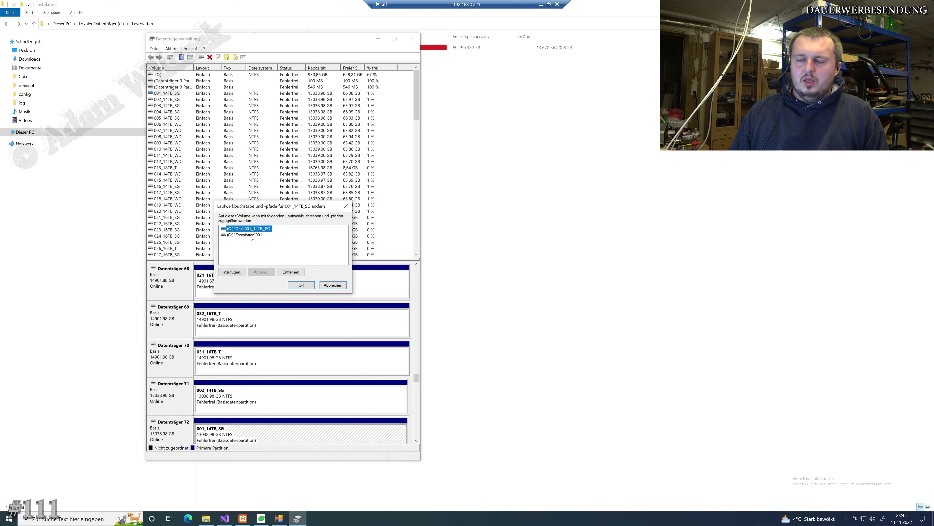
click(225, 236)
click(301, 272)
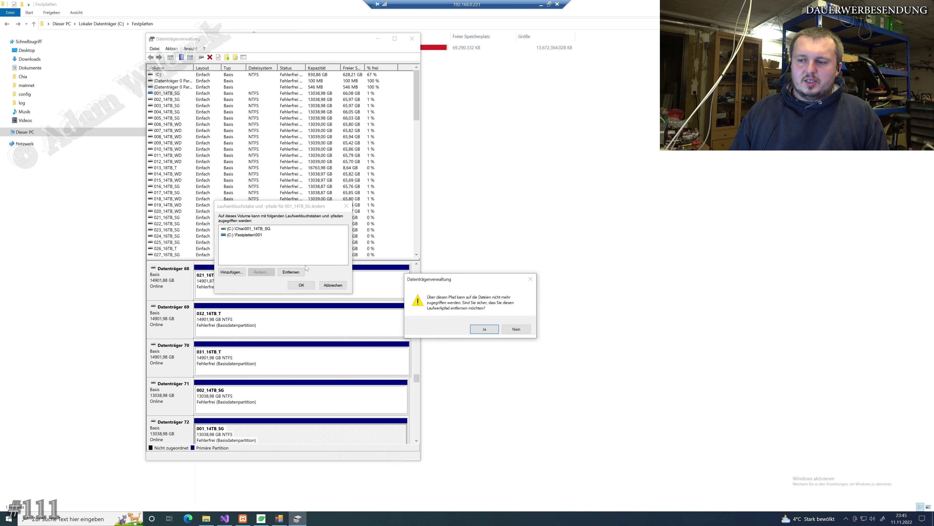
click(484, 329)
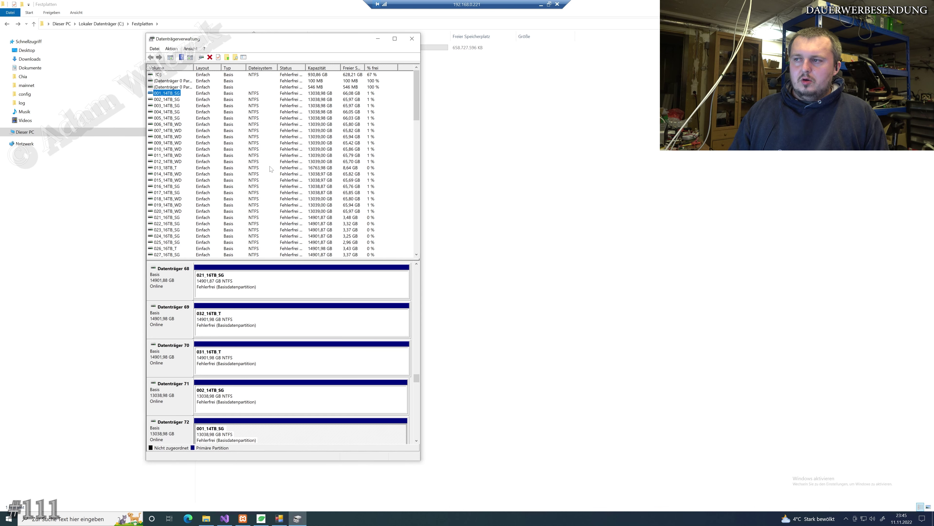
Step: Return to File Explorer and check the contents of the folder C:\Festplatten\001
key(alt+F4)
double_click(276, 49)
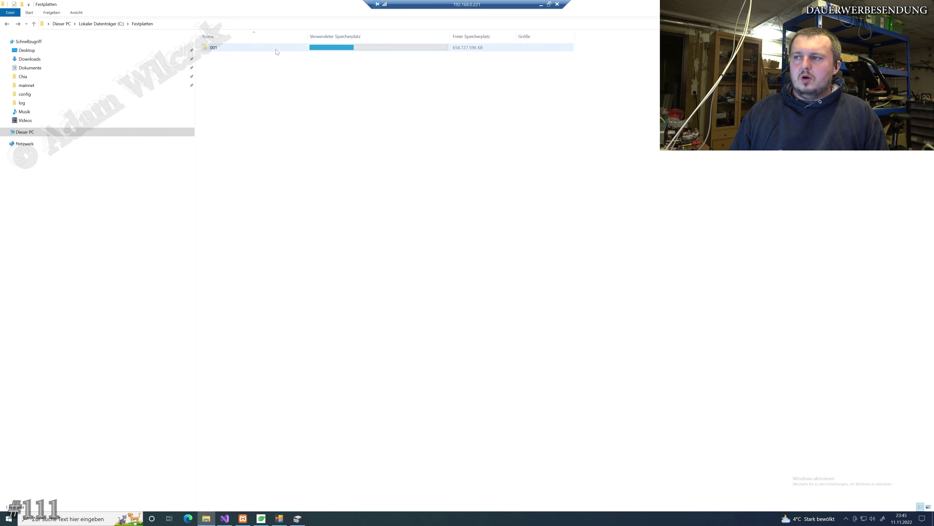
key(BackSpace)
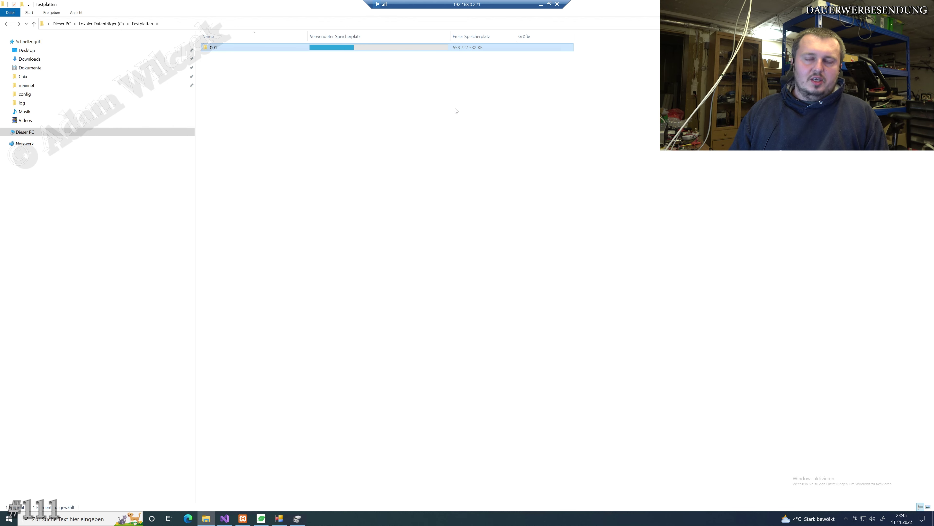
Step: Delete the Festplatten folder from drive C
click(449, 112)
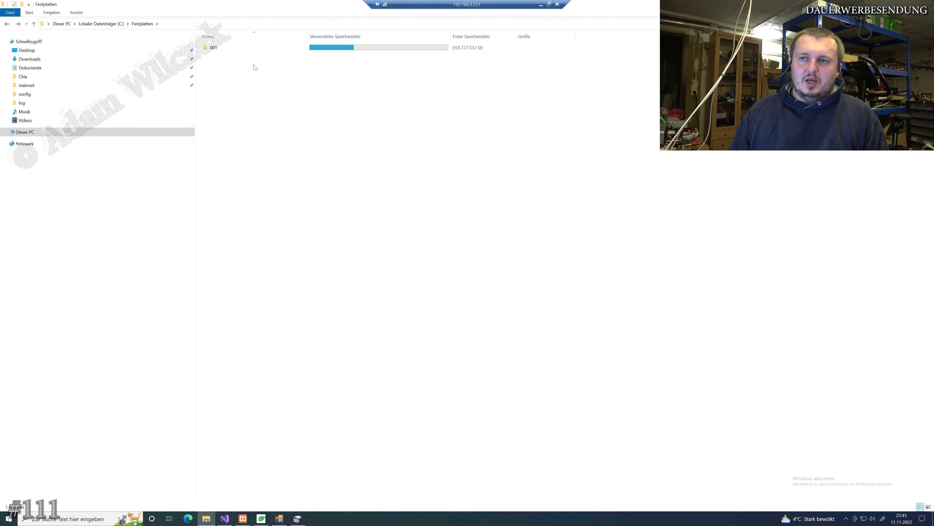
key(BackSpace)
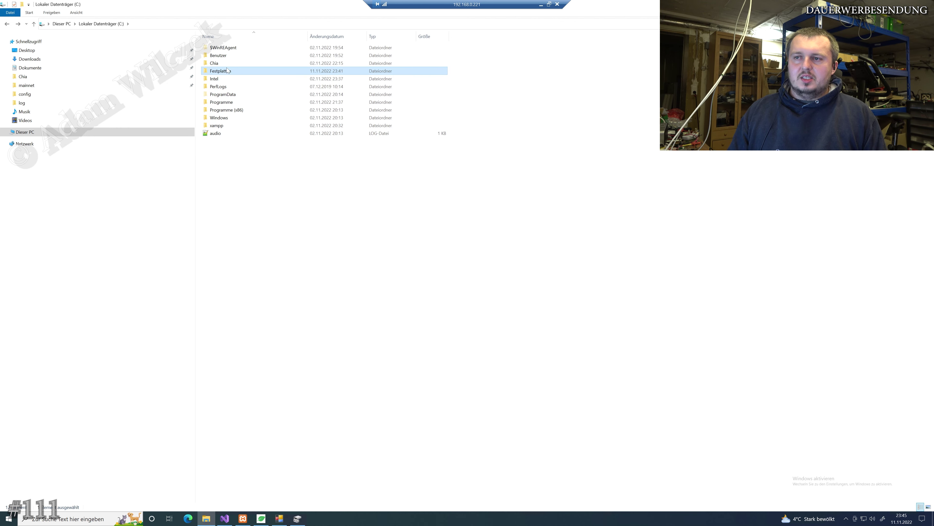
key(Delete)
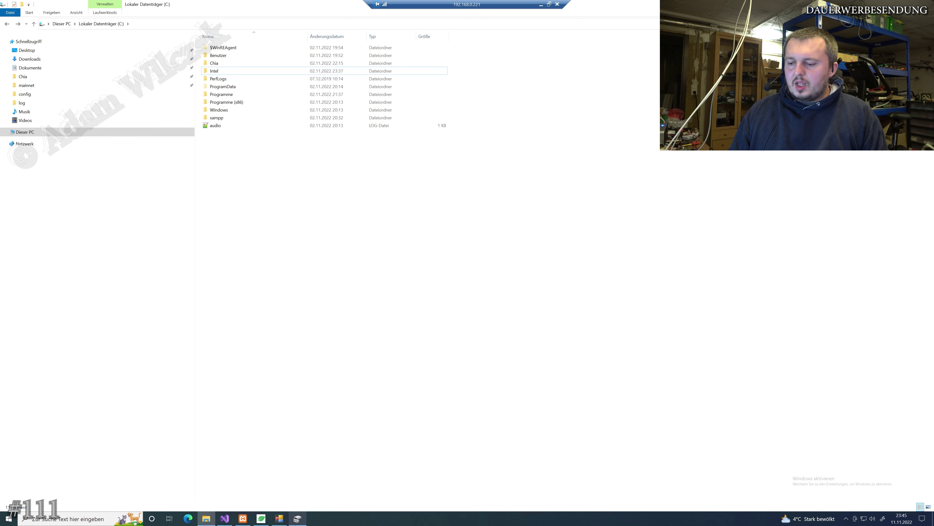
Step: In Disk Management, view the options for adding a drive letter or path to volume 001_14TB_SG, cancel without changes and close both windows
right_click(179, 95)
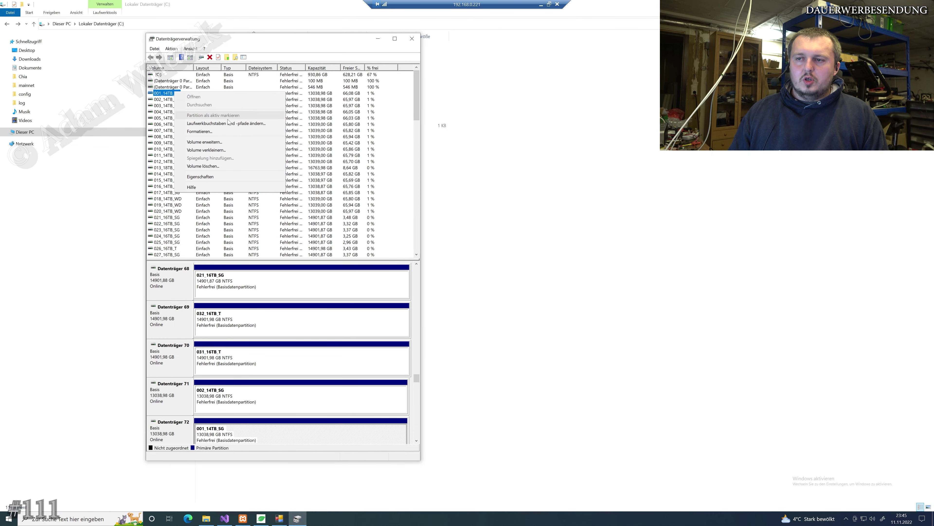
click(195, 123)
click(232, 272)
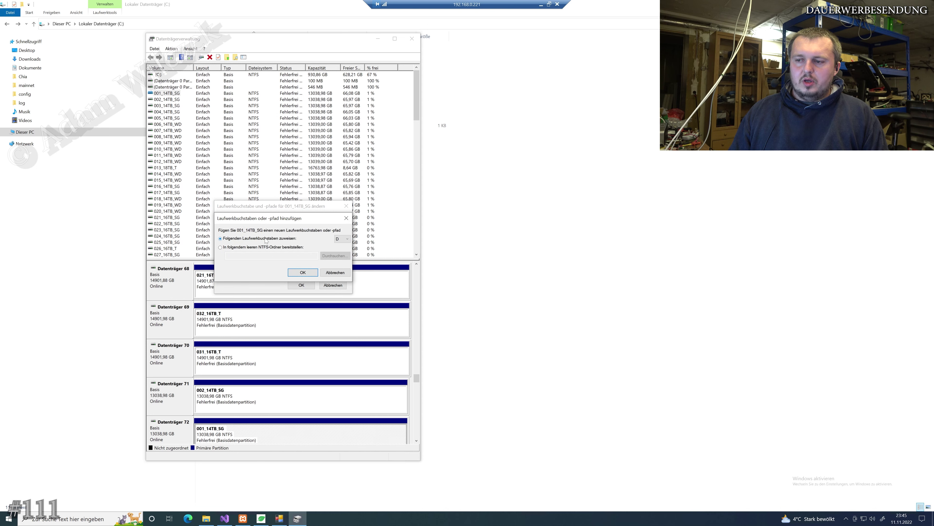
click(335, 272)
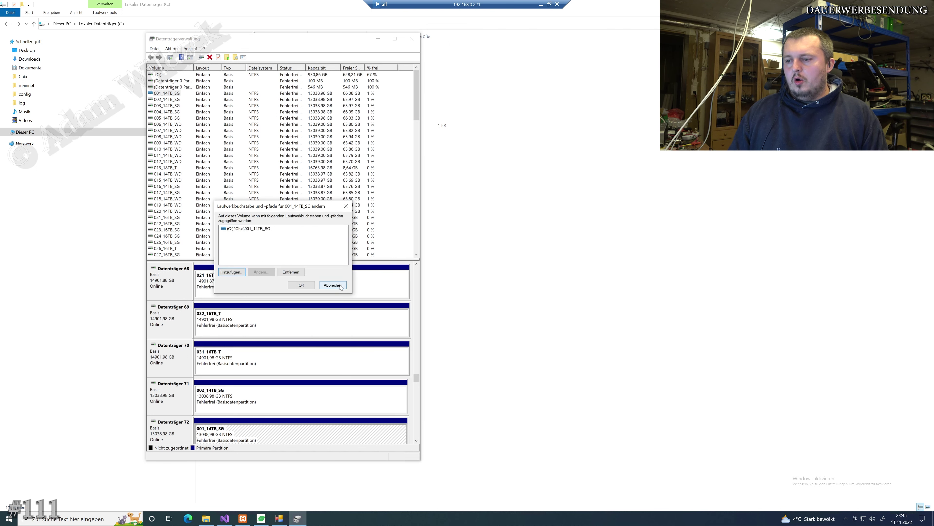
click(333, 285)
click(411, 39)
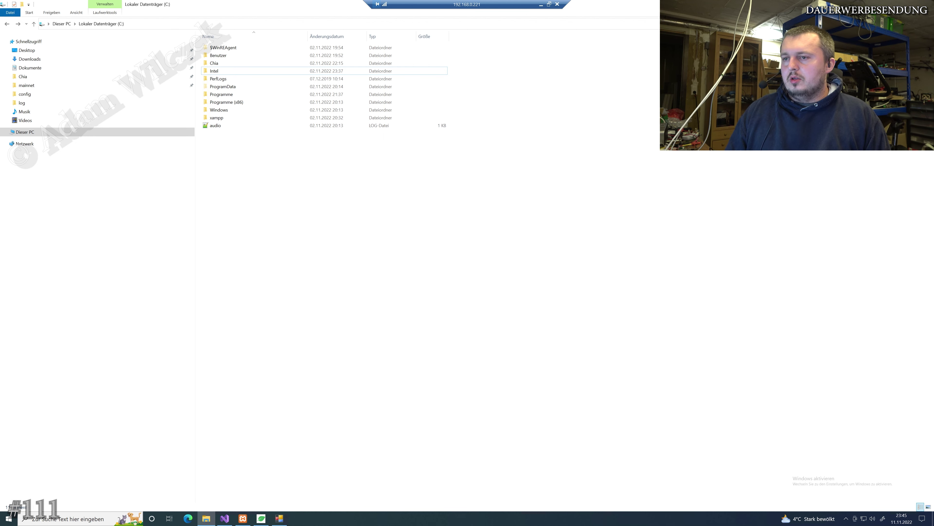
key(alt+F4)
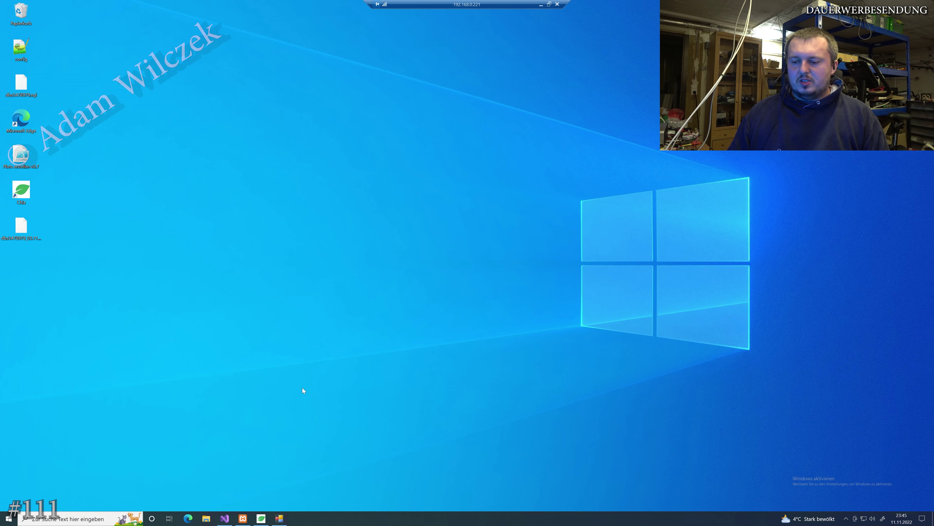
Step: In a new File Explorer window, look through the mounted drives in the Chia folder and view the contents of 001_14TB_SG
click(206, 518)
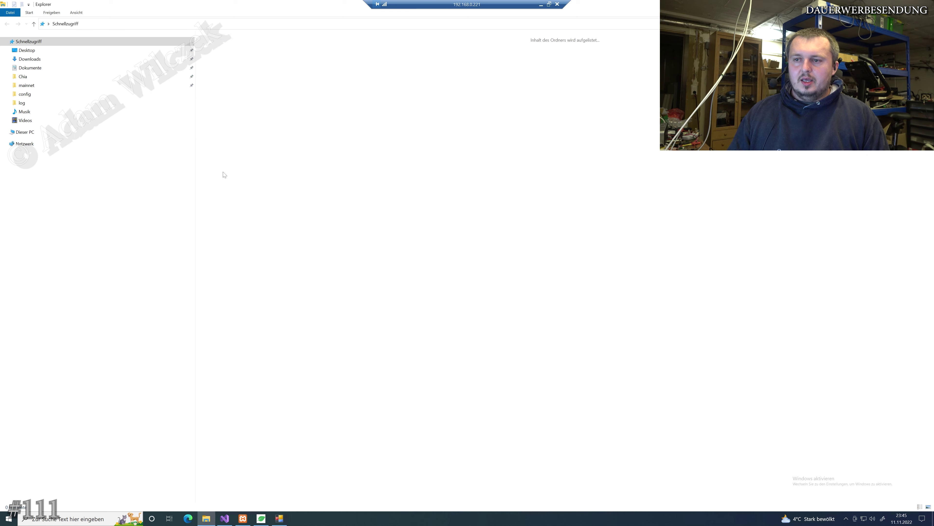
click(34, 76)
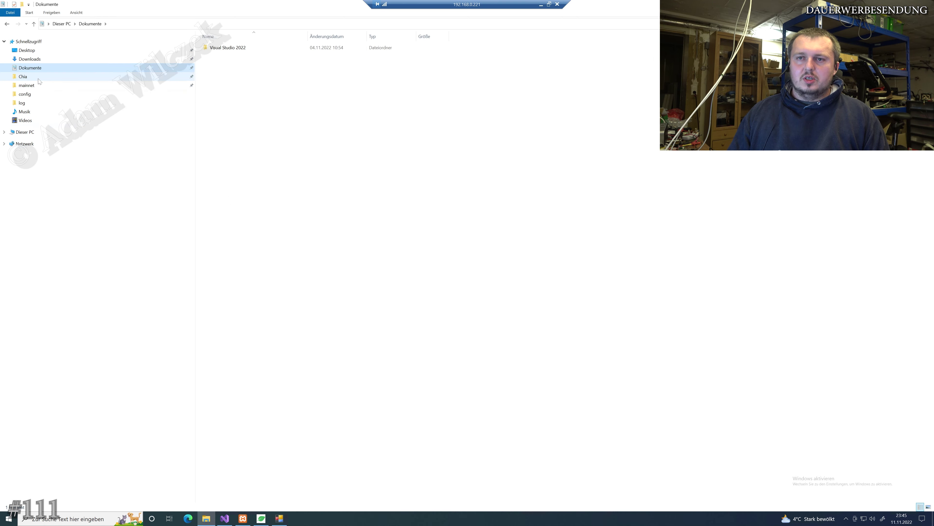
scroll(346, 202, down, 14)
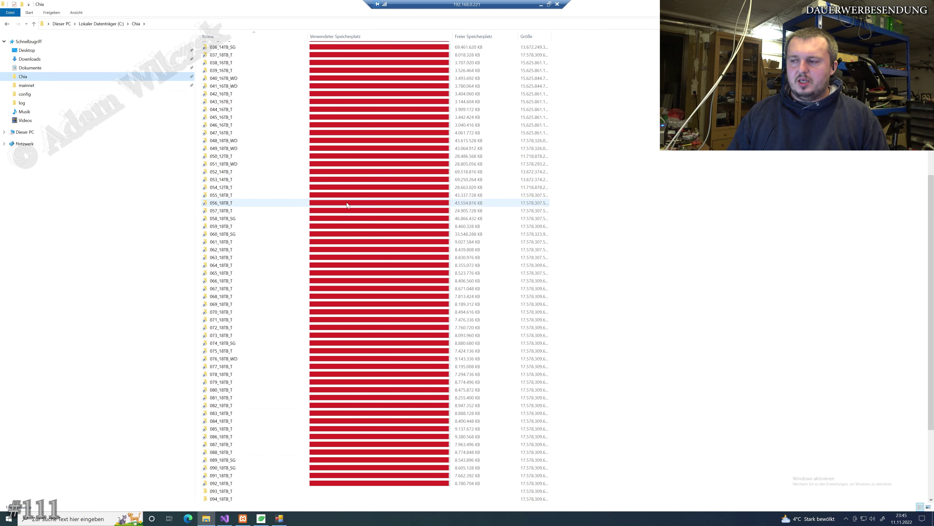
scroll(347, 204, up, 16)
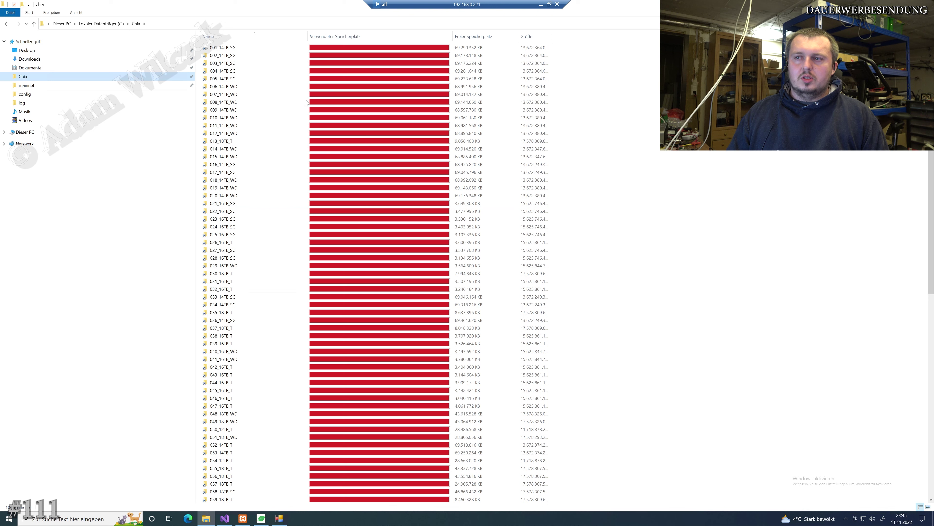
double_click(245, 48)
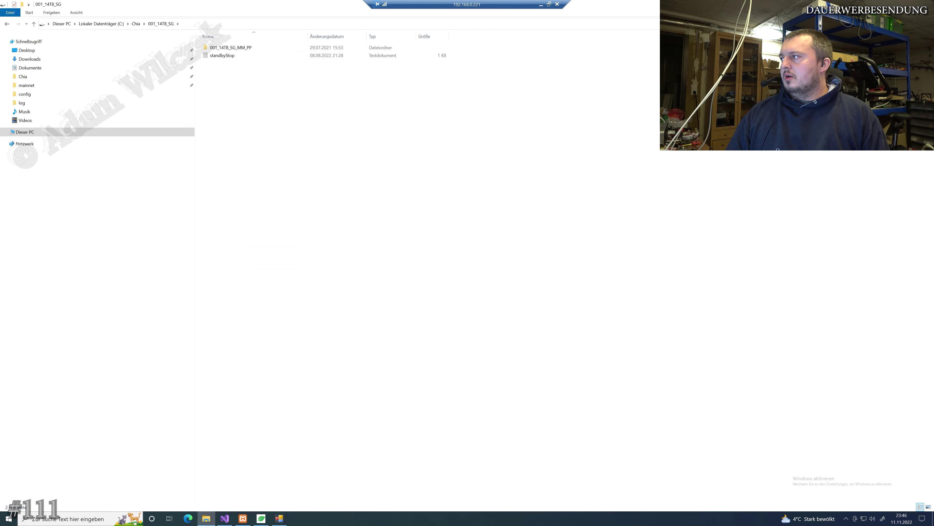
key(super+d)
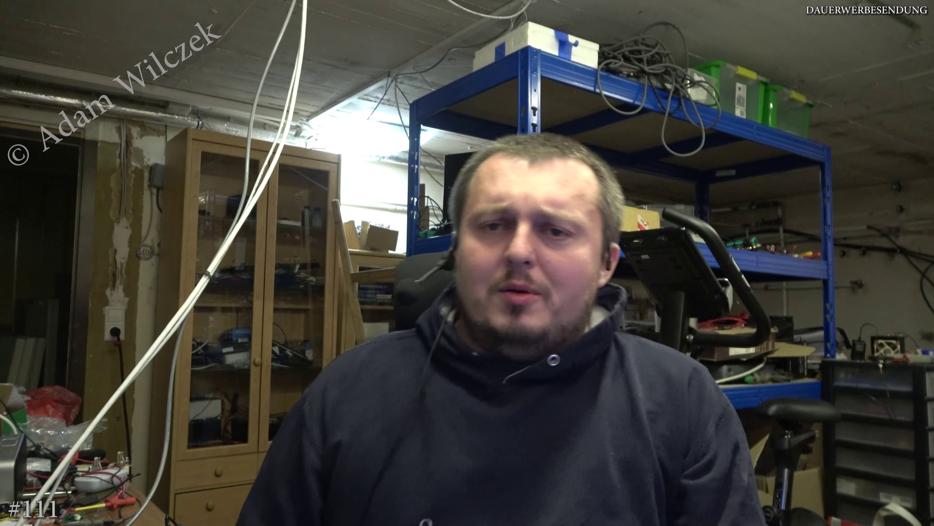